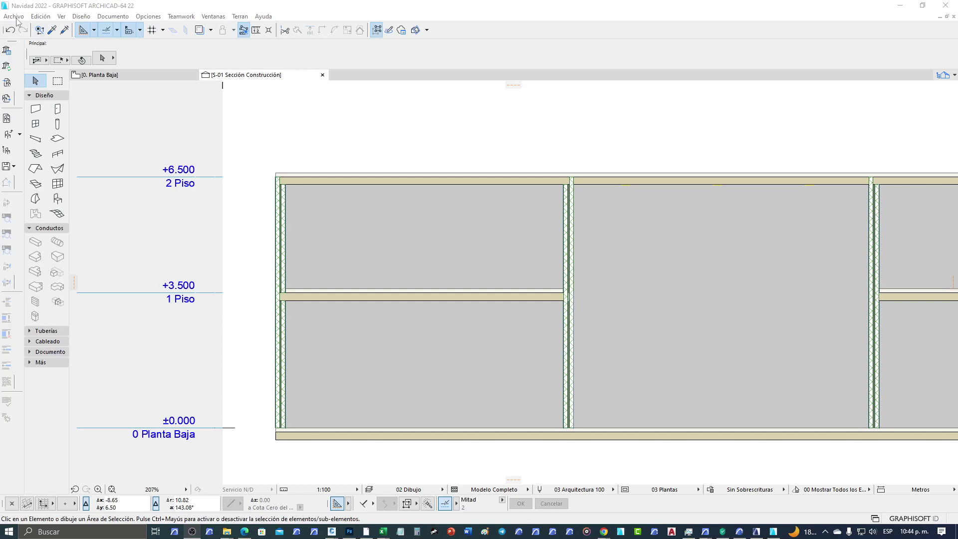
- Bring ARCHICAD into focus and open the Archivo menu to reach Bibliotecas y Objetos
click(47, 9)
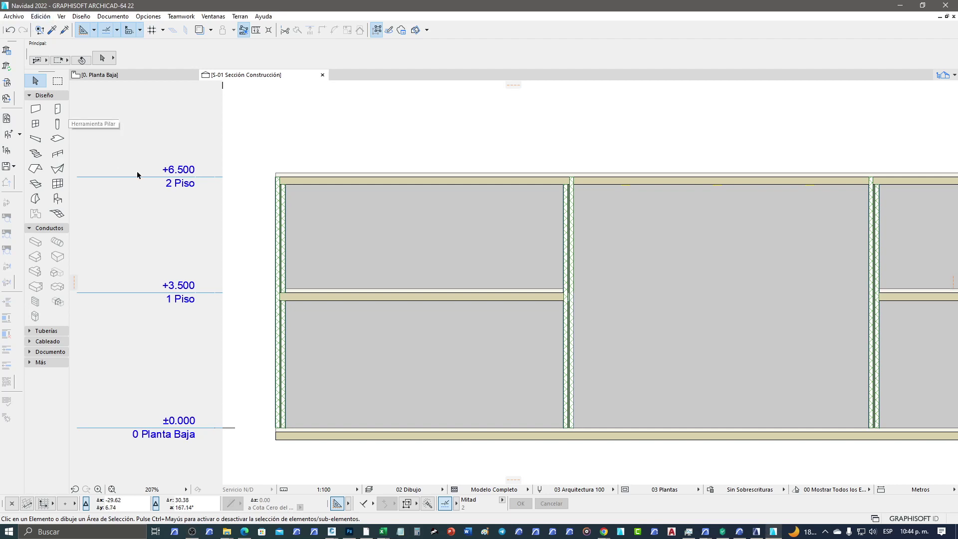
click(17, 19)
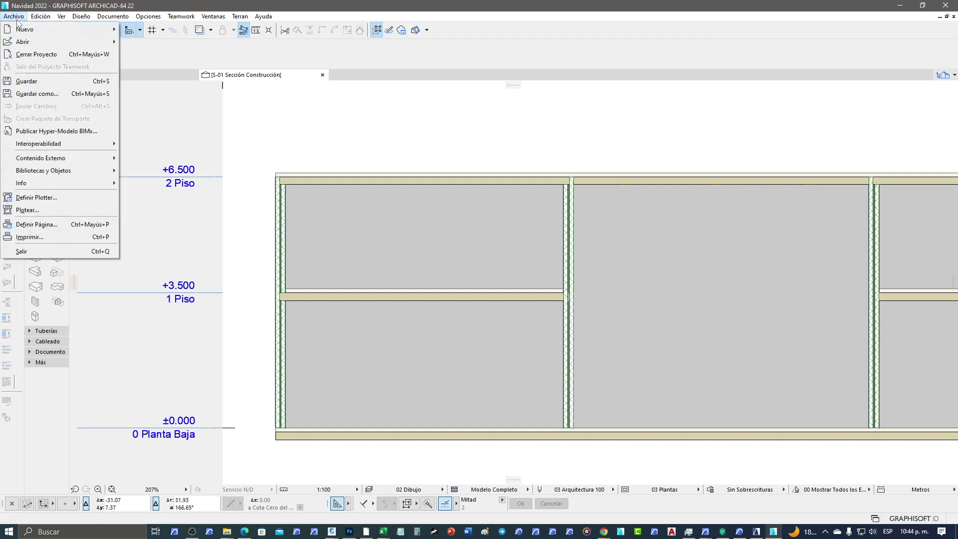
mouse_move(44, 171)
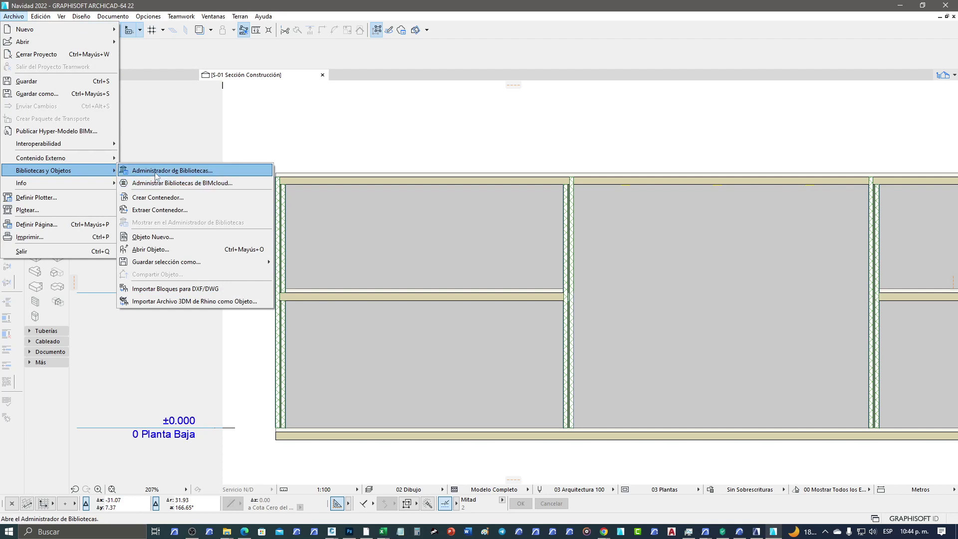
- Confirm in the Library Manager that Marcador de piso LearningArchicad is loaded
click(156, 172)
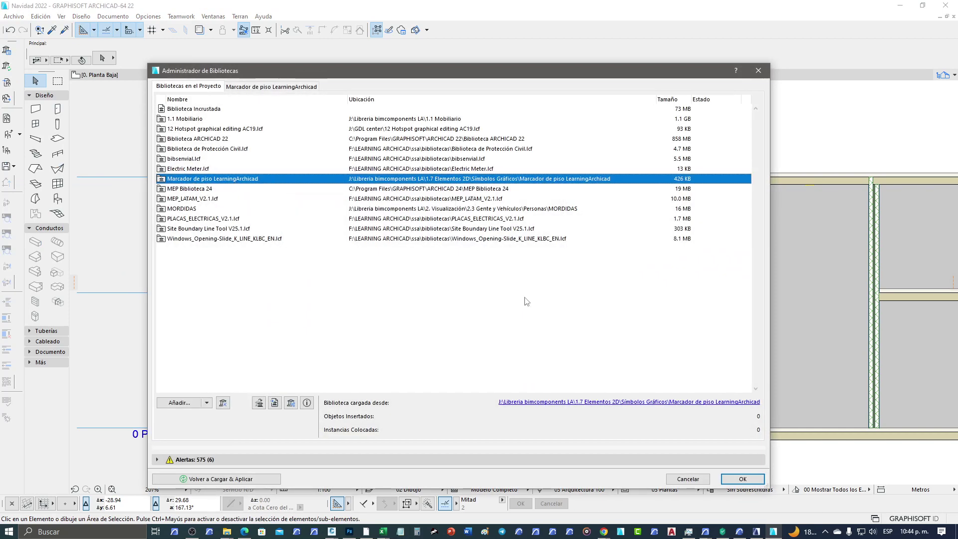
click(741, 479)
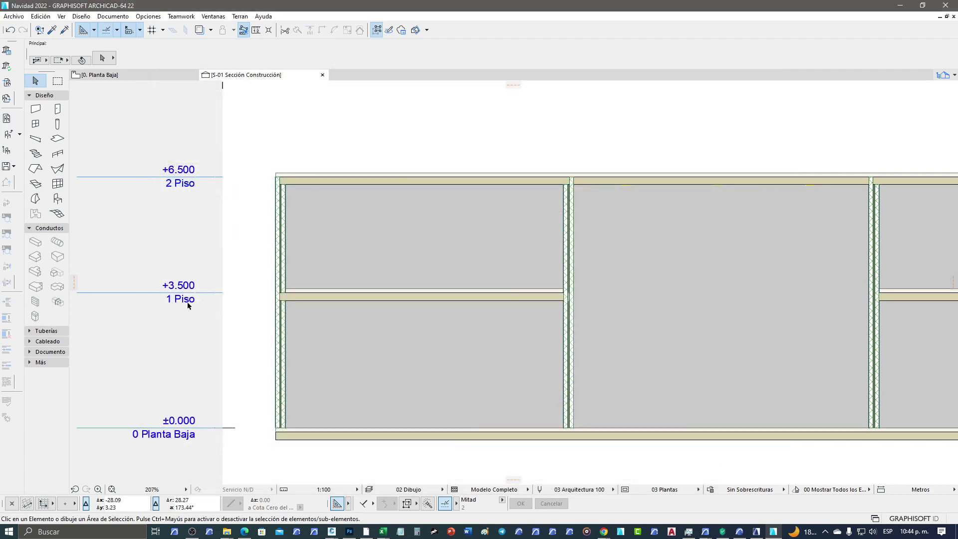
- Set the section's story markers to Marcador Piso Incluido Tuneado with a Triangulo Contorno head
right_click(290, 76)
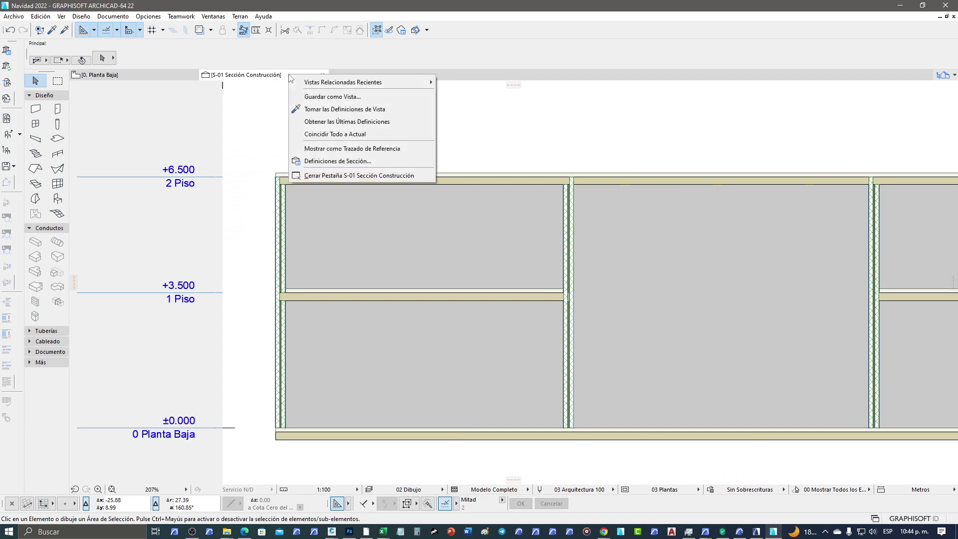
click(320, 162)
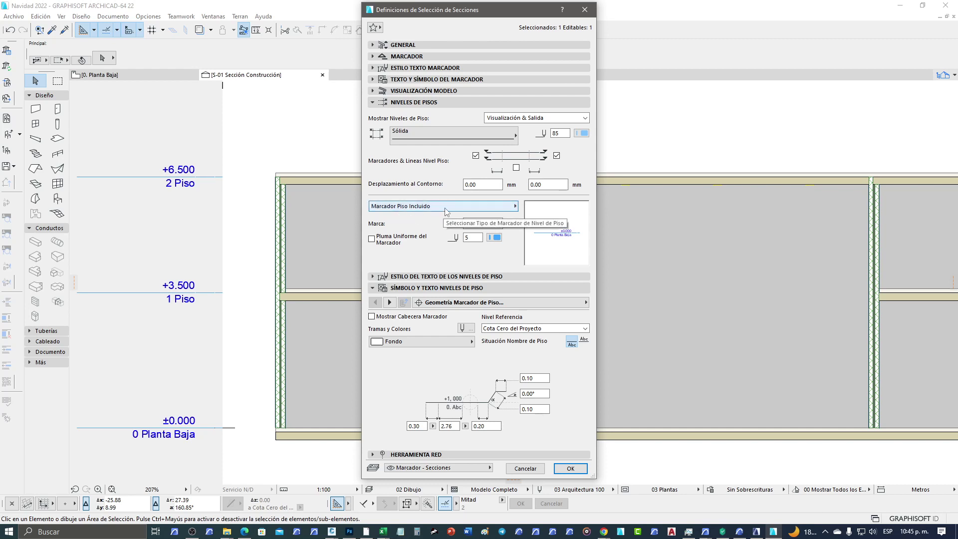
click(422, 212)
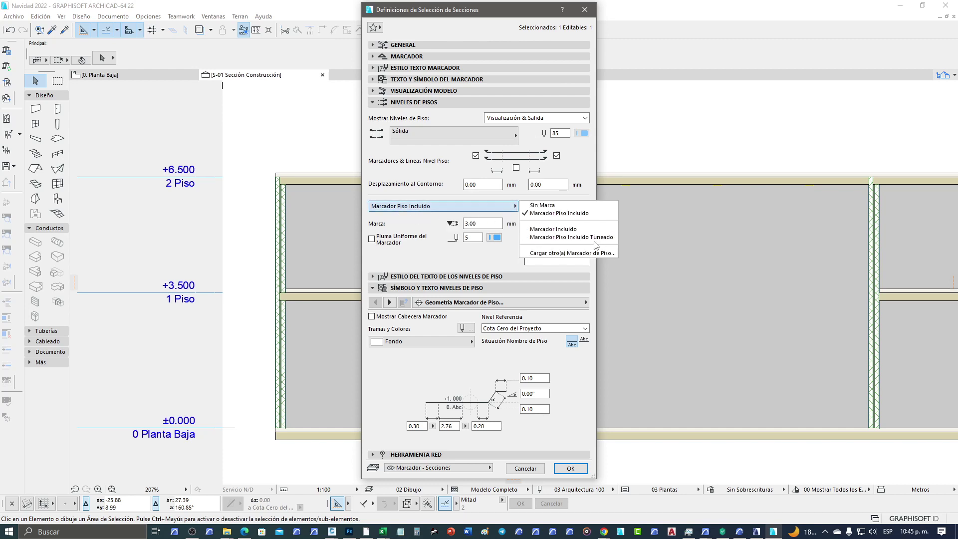
click(574, 238)
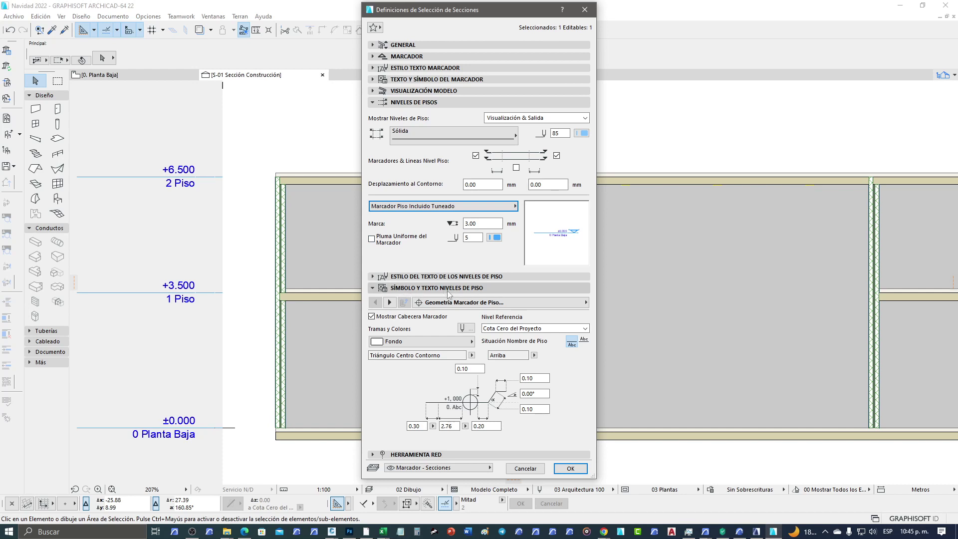
click(471, 355)
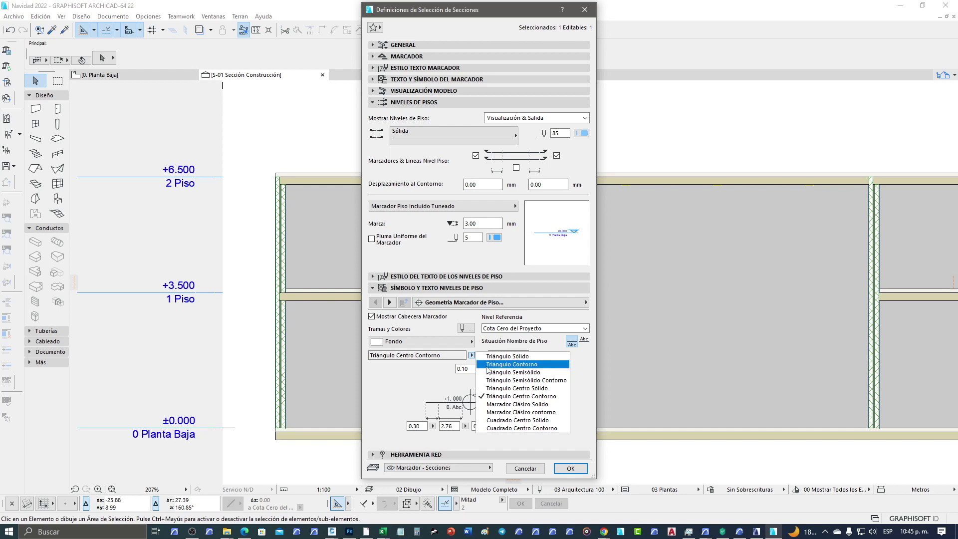
click(488, 364)
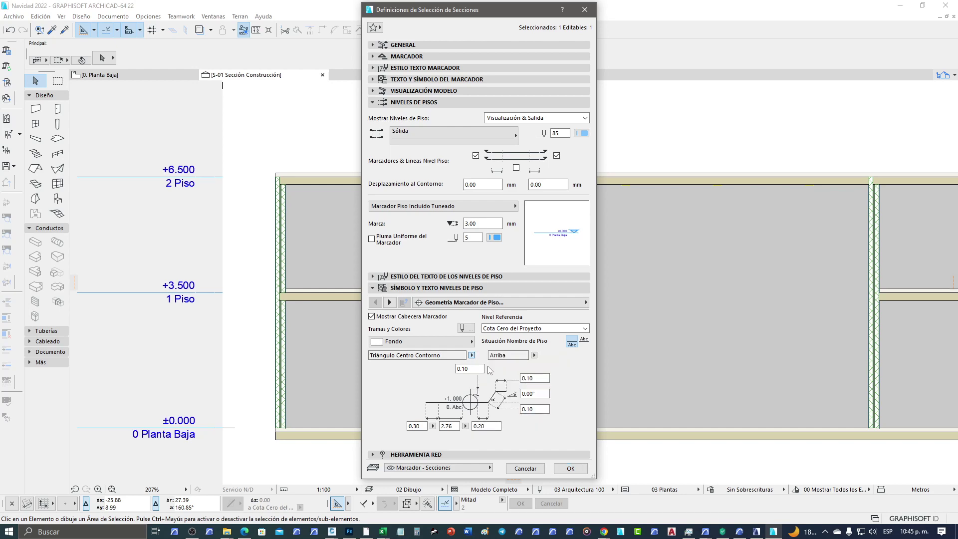
click(571, 468)
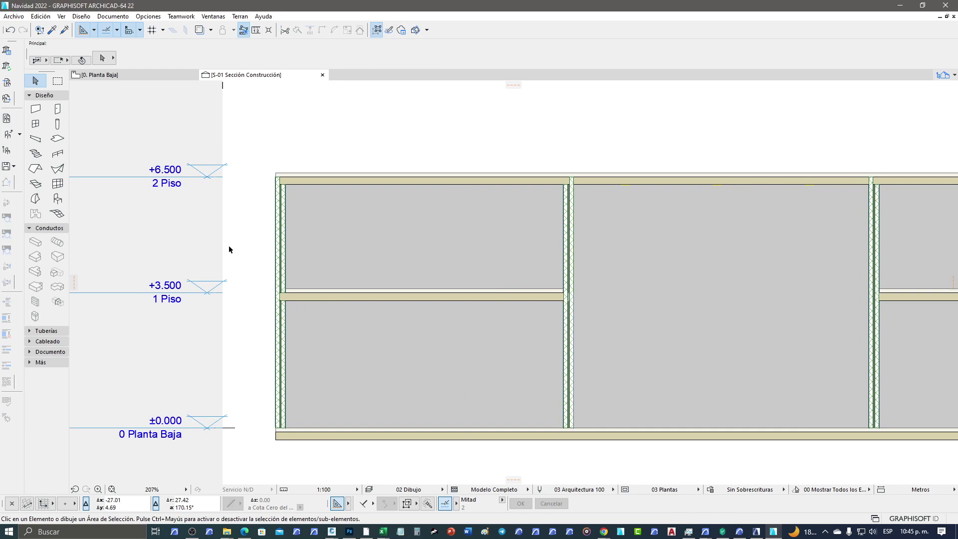
- Switch the section's level marker head to Marcador Clásico Solido
right_click(290, 76)
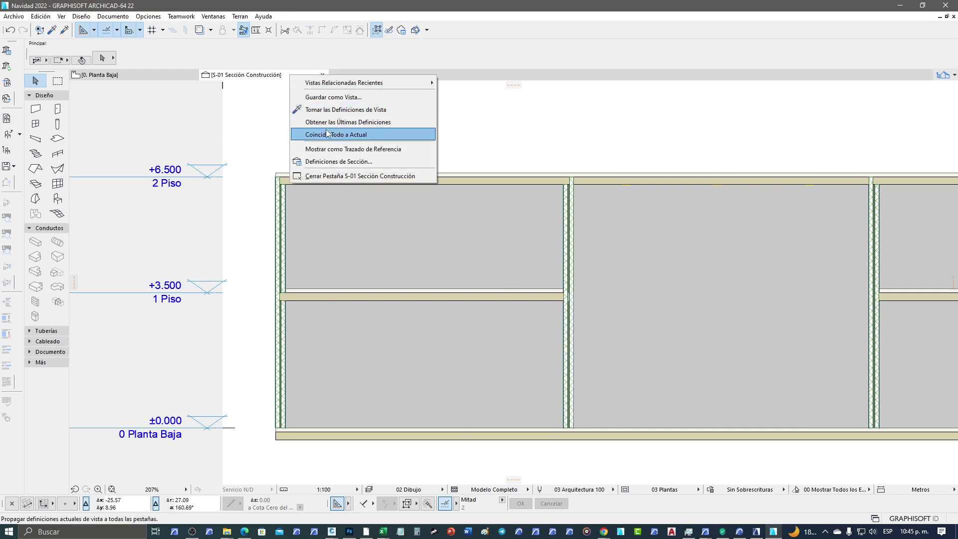
click(321, 162)
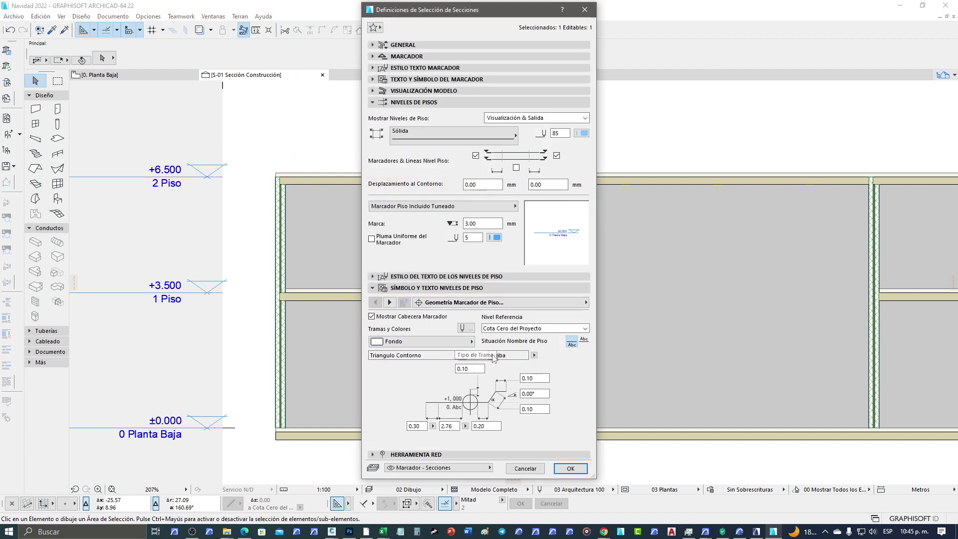
click(472, 356)
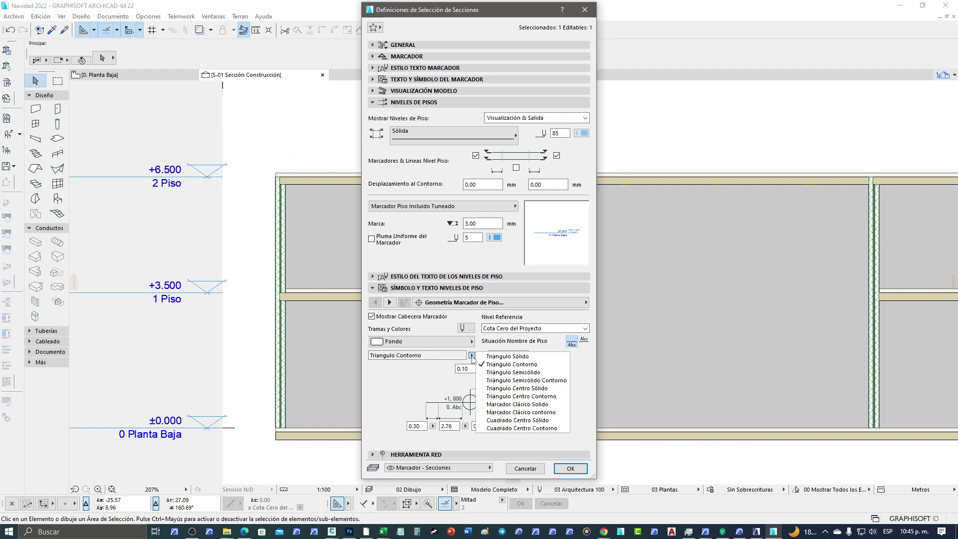
click(528, 405)
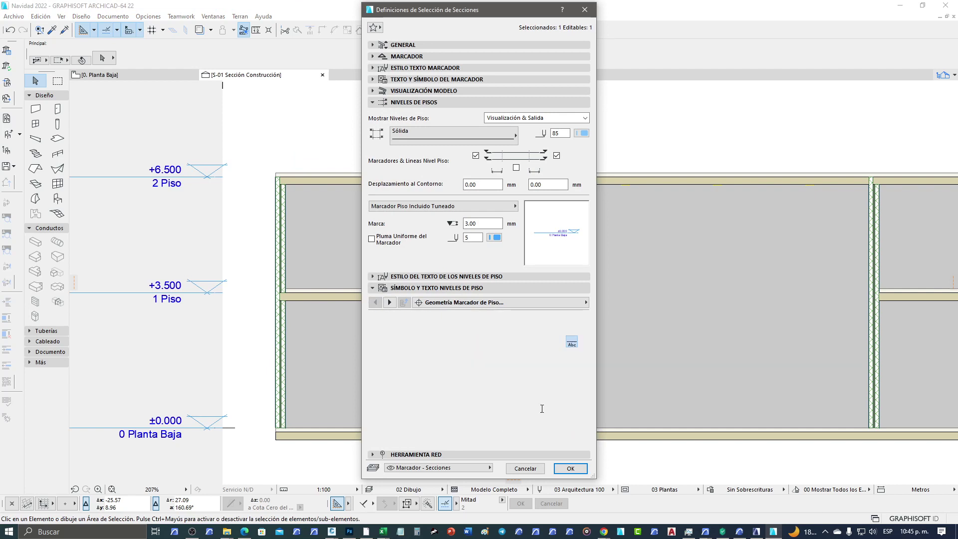
click(571, 468)
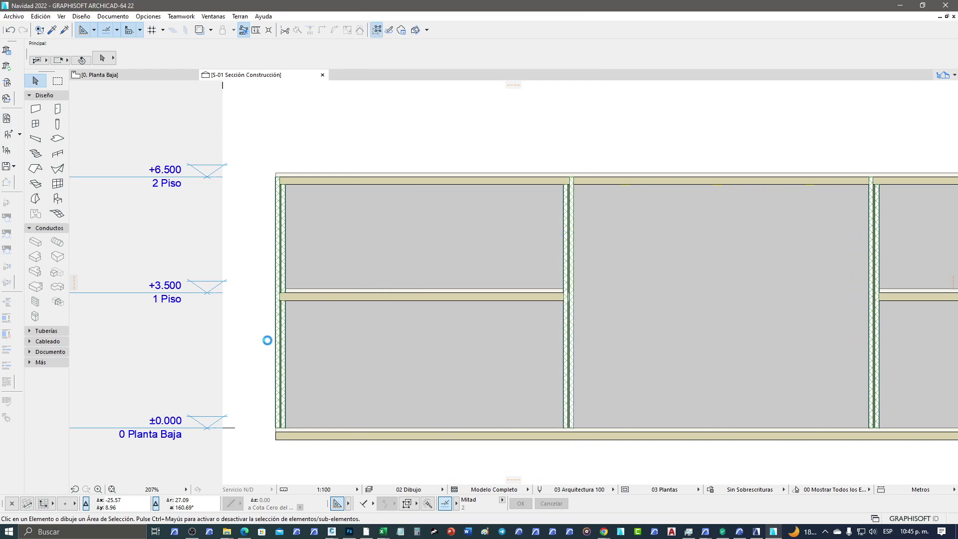
- Set story name placement to Abajo, keeping the classic solid marker head
right_click(293, 74)
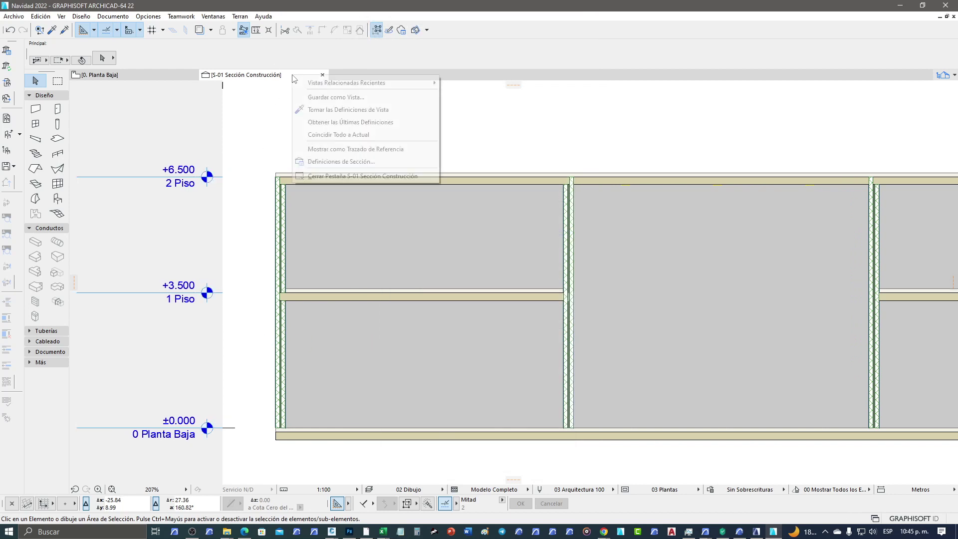
click(346, 162)
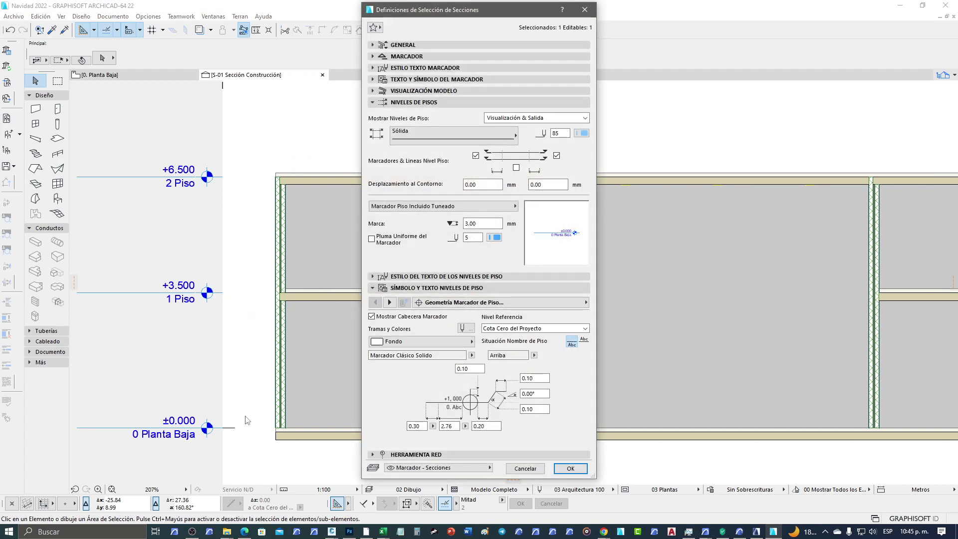
click(472, 356)
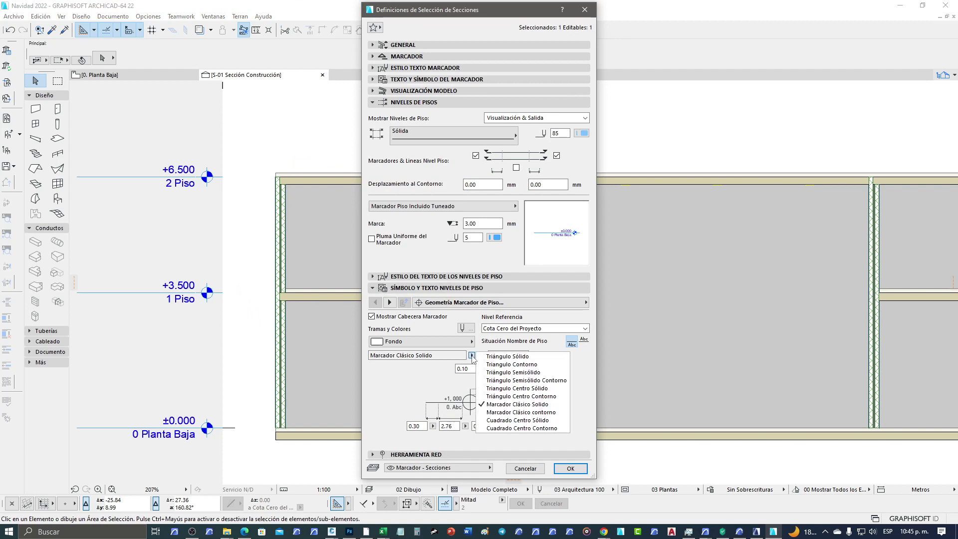
click(473, 357)
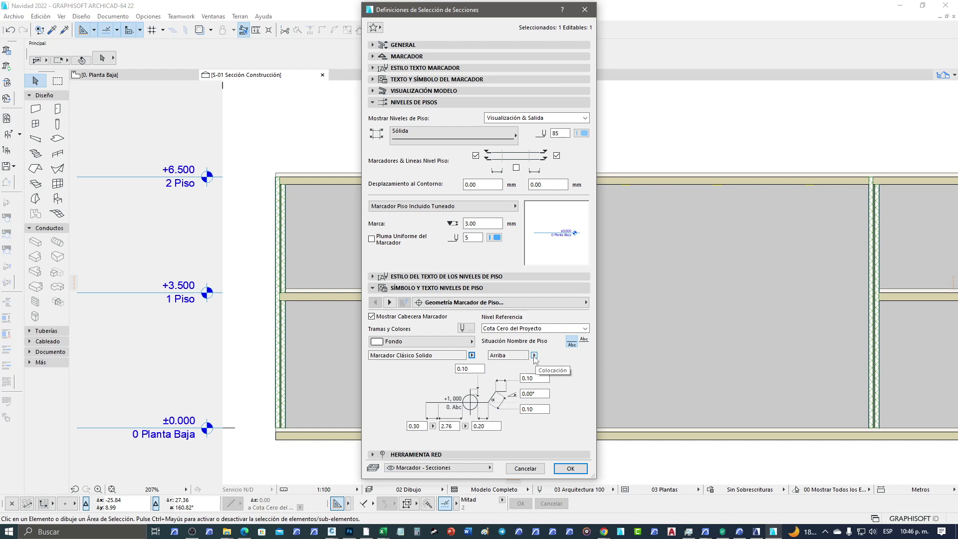
click(534, 355)
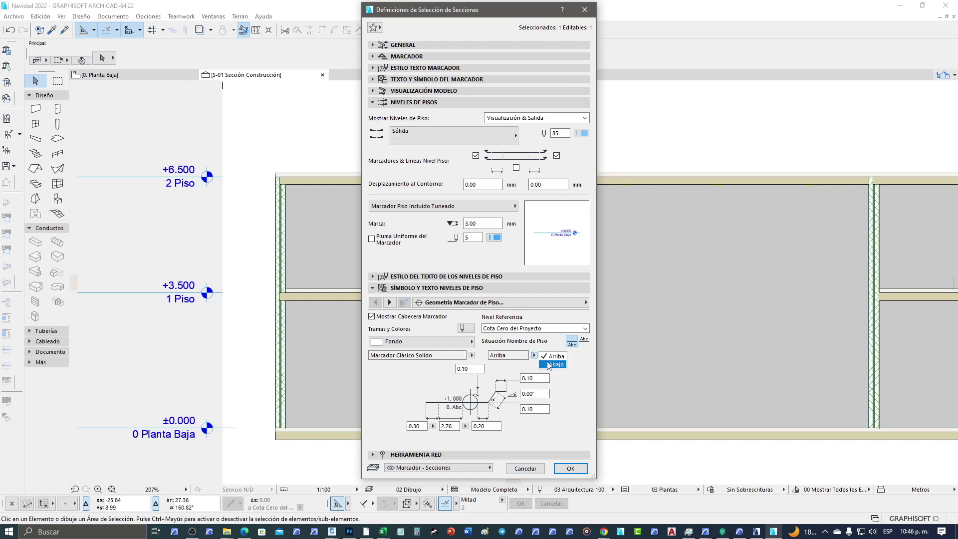
click(552, 365)
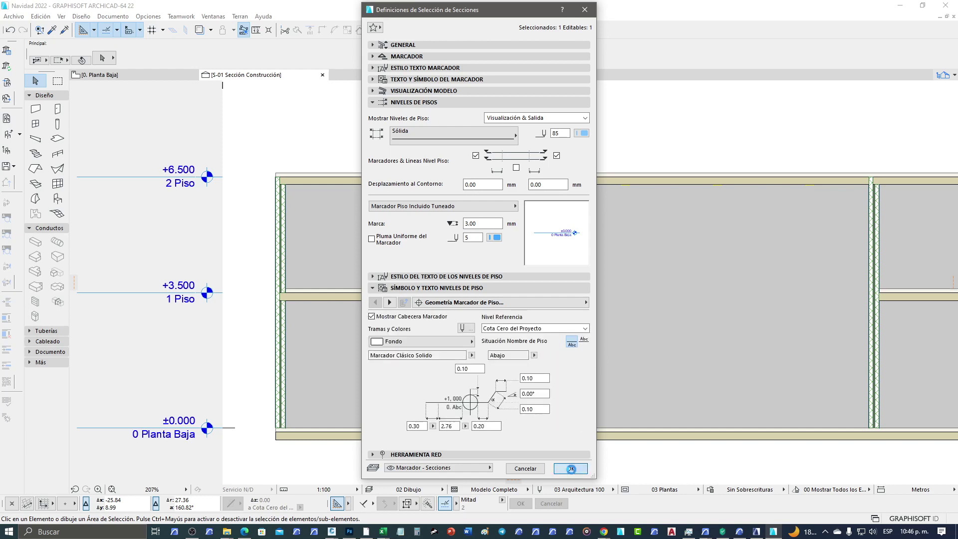
click(570, 468)
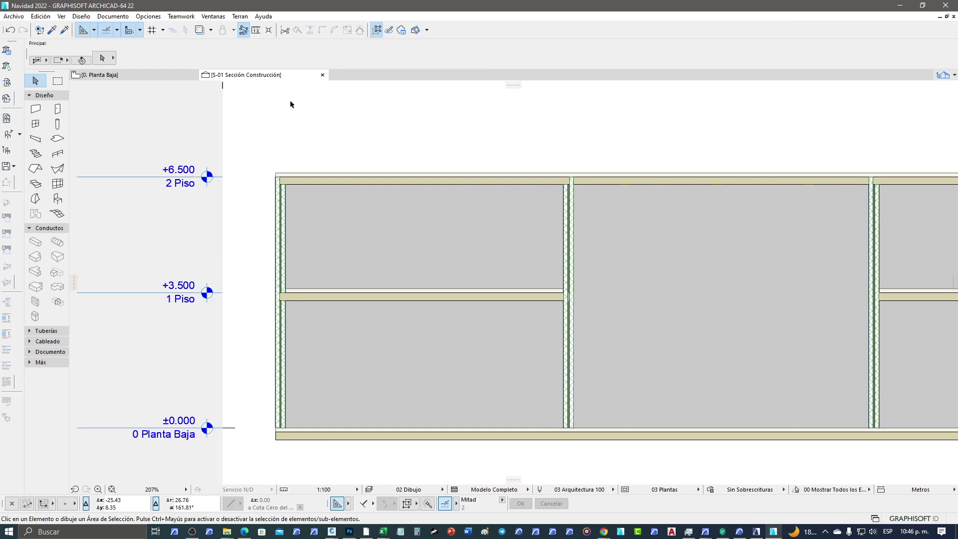
- Apply the Triángulo Semisólido Contorno marker head and view the markers on both section sides
right_click(295, 77)
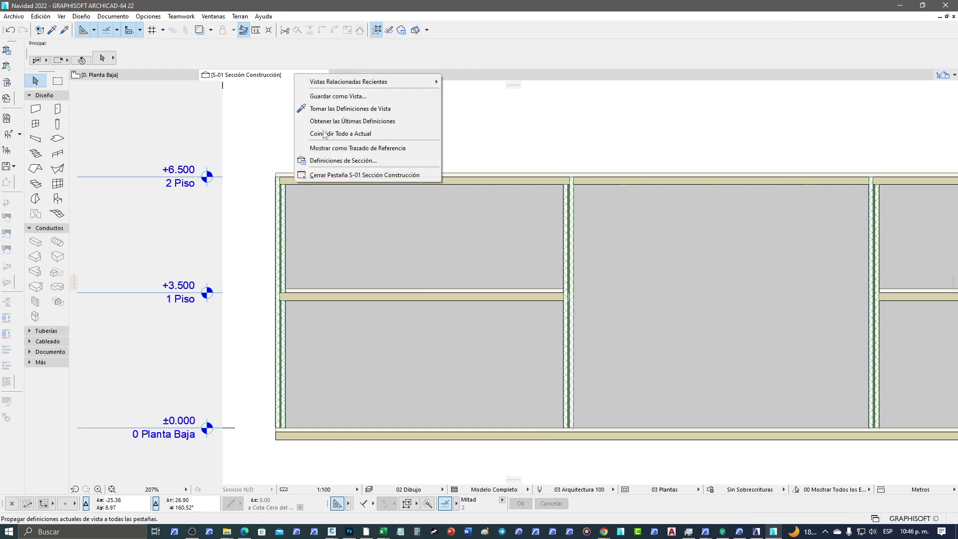
click(351, 161)
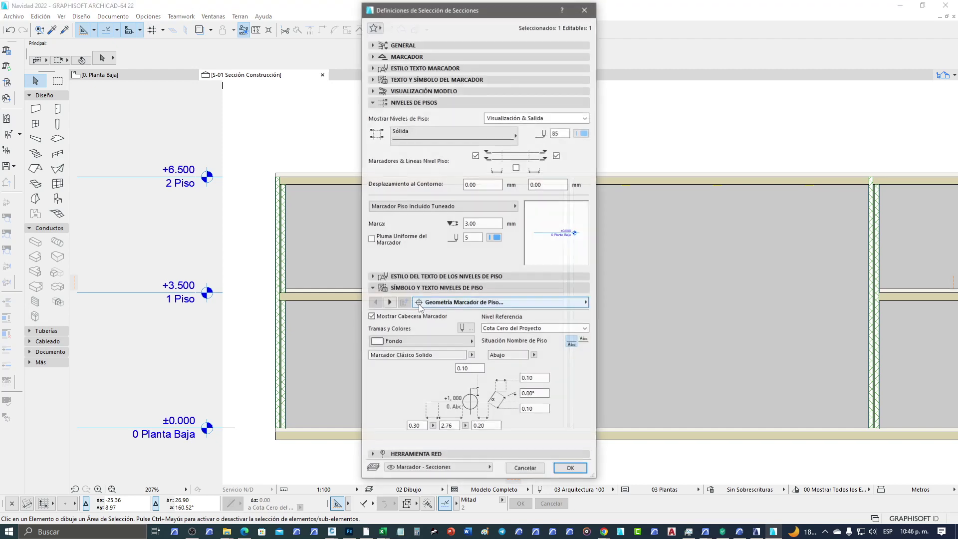
click(471, 355)
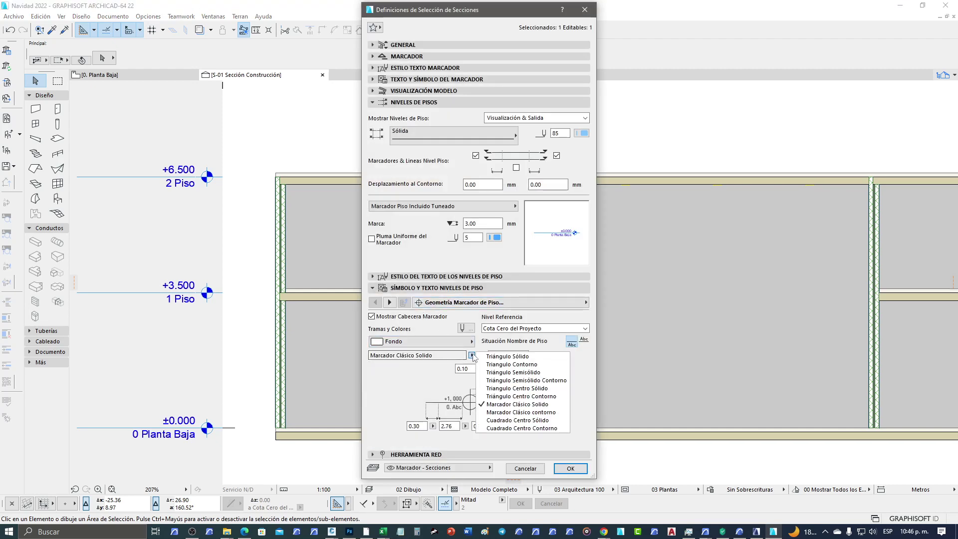
click(488, 380)
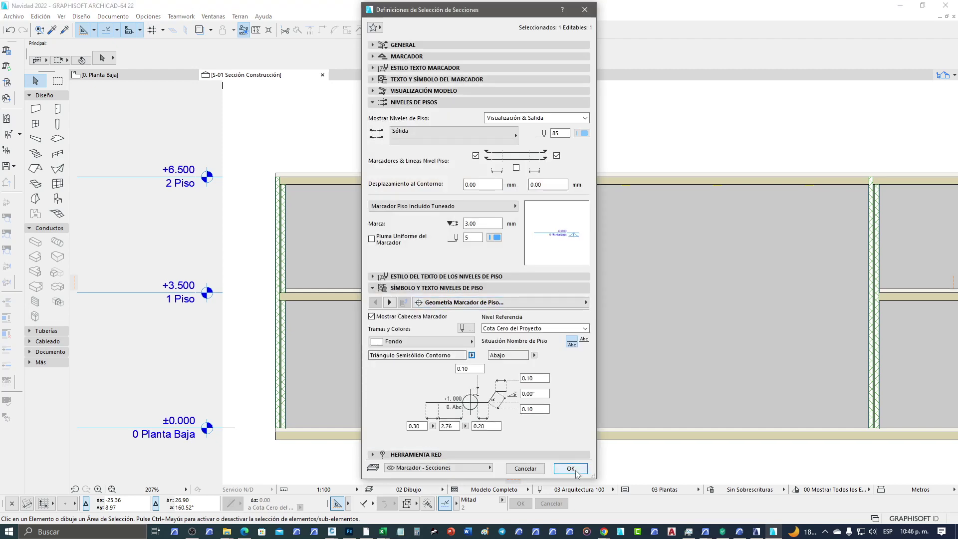
click(570, 469)
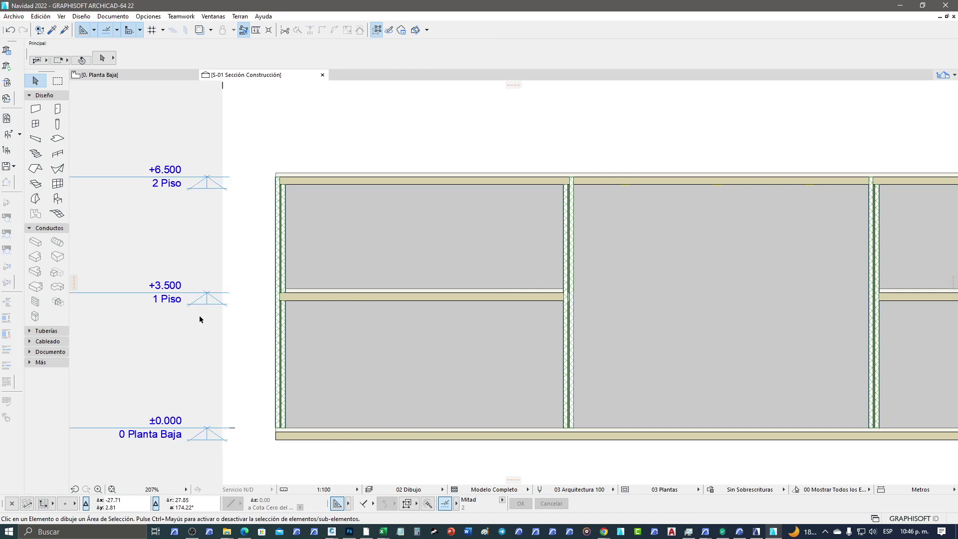
scroll(199, 305, up, 2)
scroll(232, 304, down, 3)
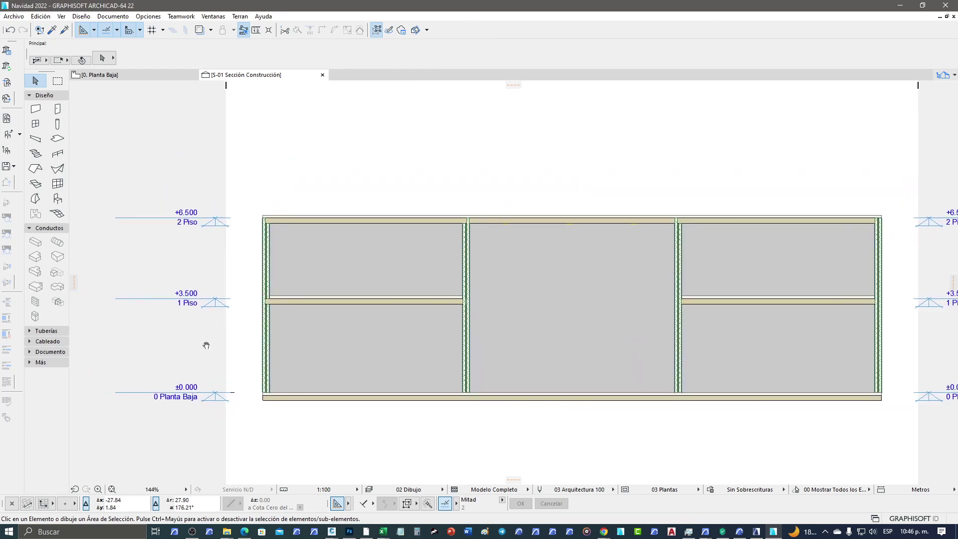
middle_drag(205, 342, 153, 339)
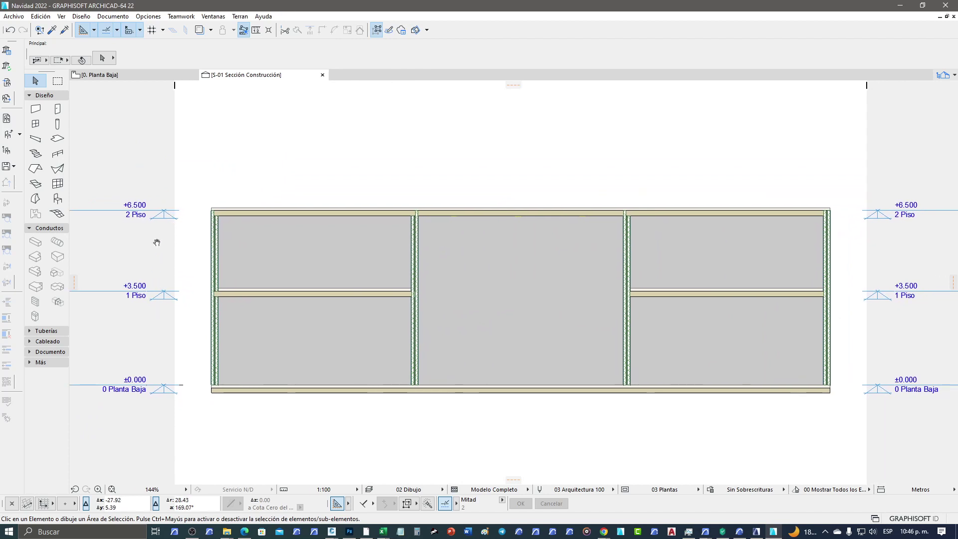
middle_drag(150, 239, 173, 241)
right_click(291, 77)
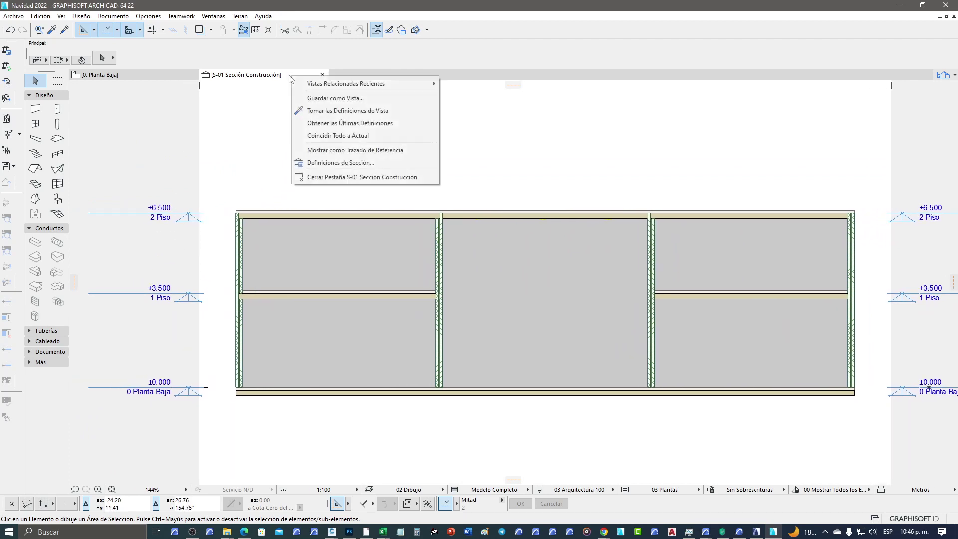
click(337, 163)
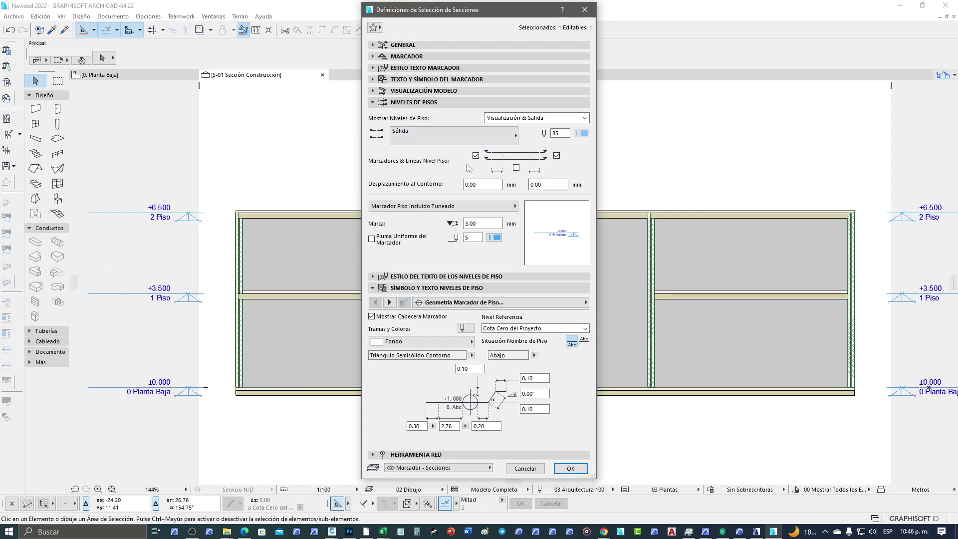
click(545, 119)
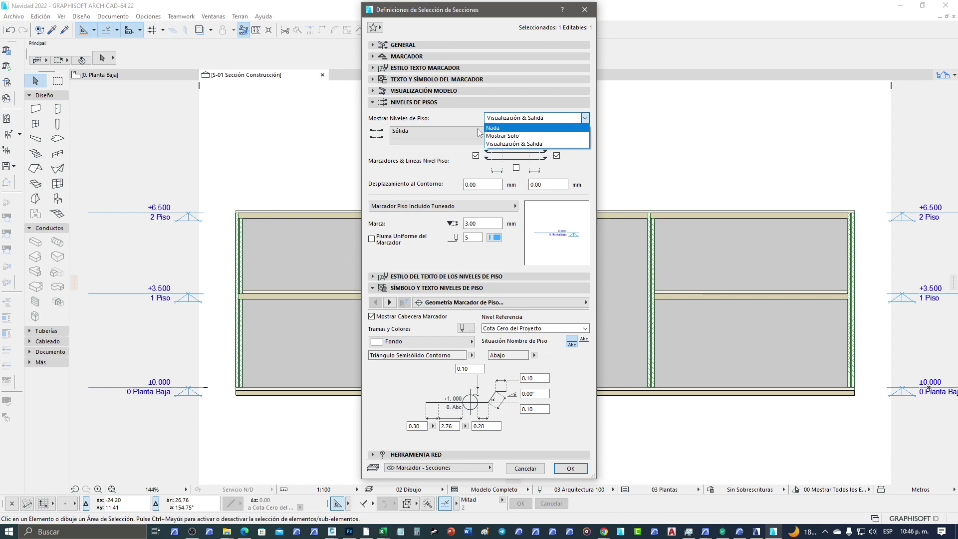
click(432, 166)
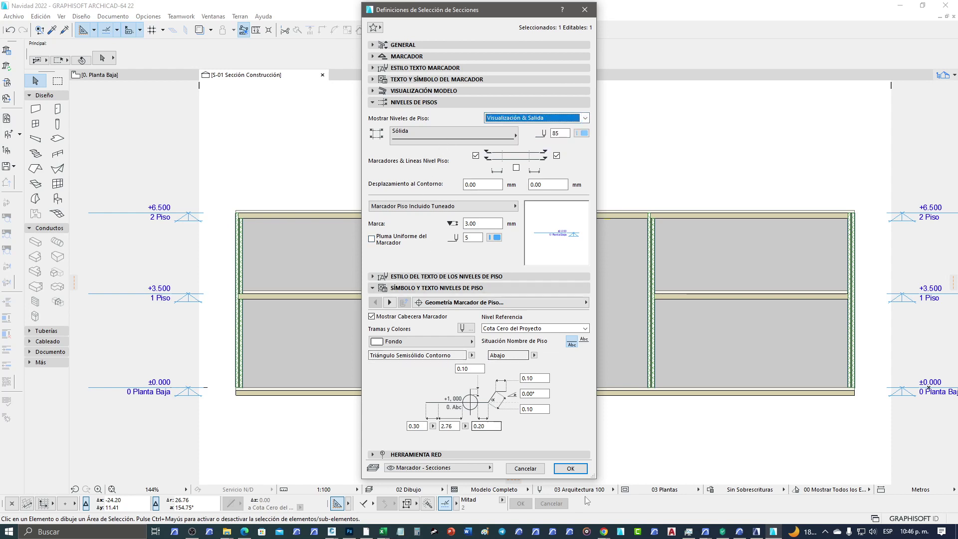
click(575, 470)
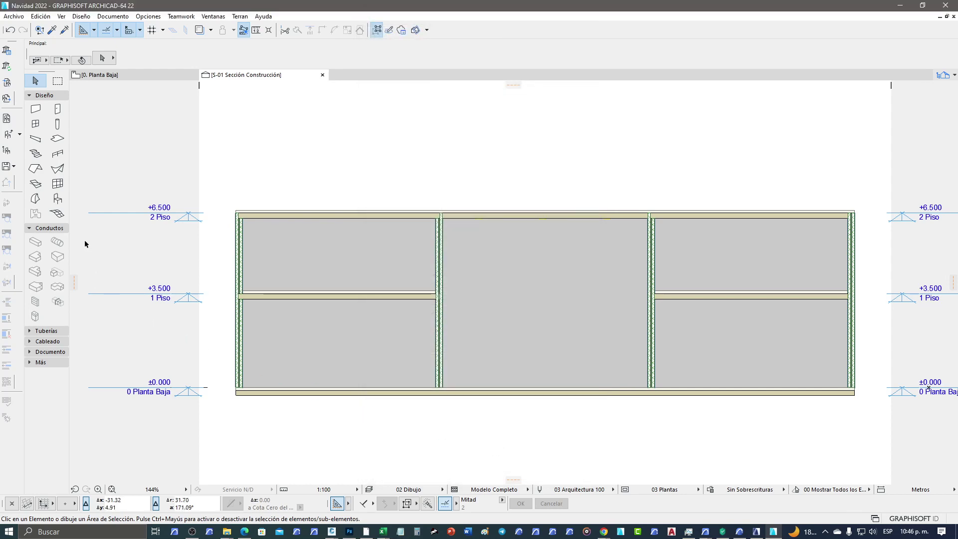
- With the Level tool, test toggling the end markers, elevations and Nivel de Plafond name
click(57, 199)
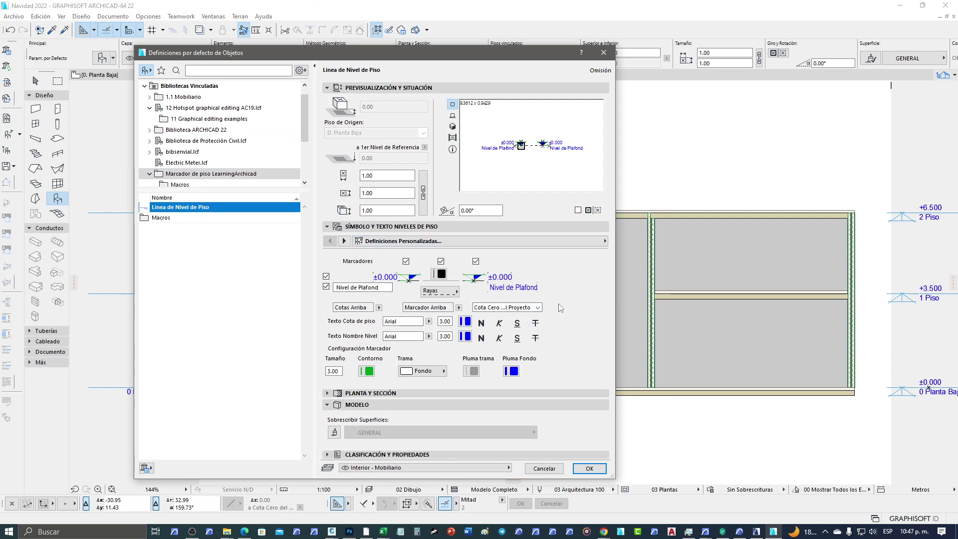
click(407, 262)
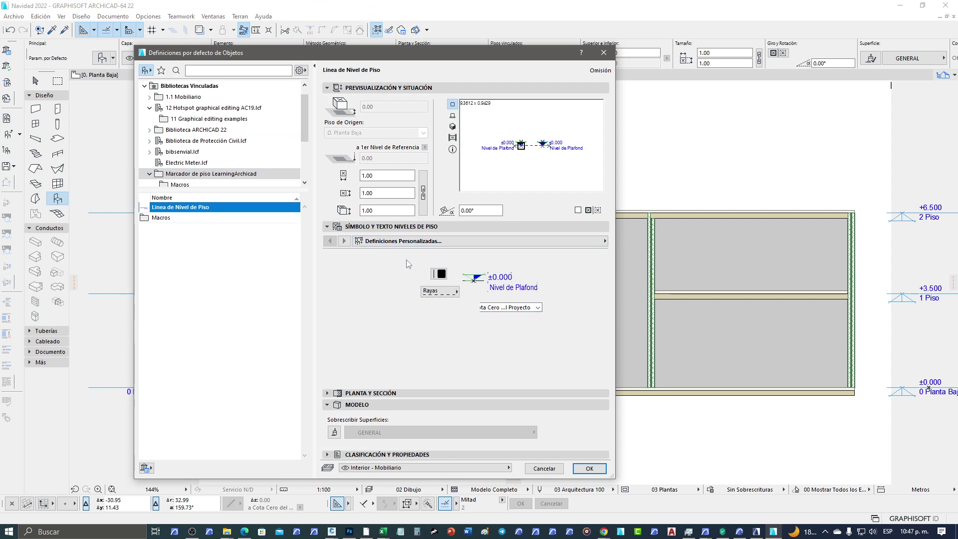
click(476, 263)
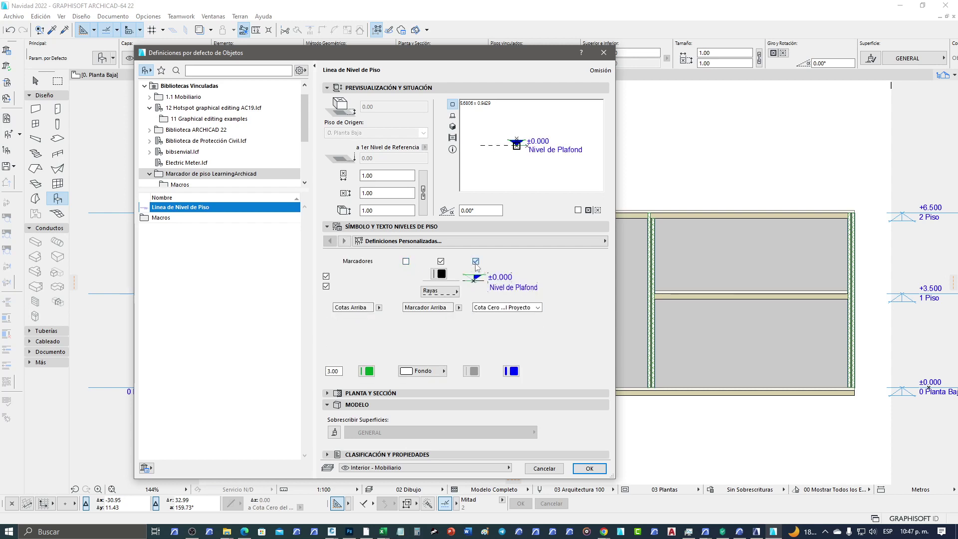
click(476, 263)
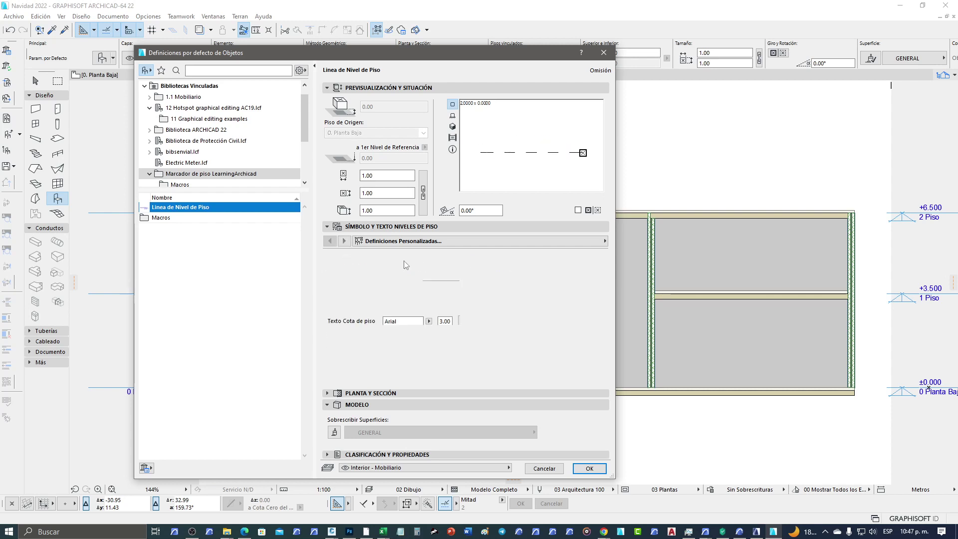
click(406, 262)
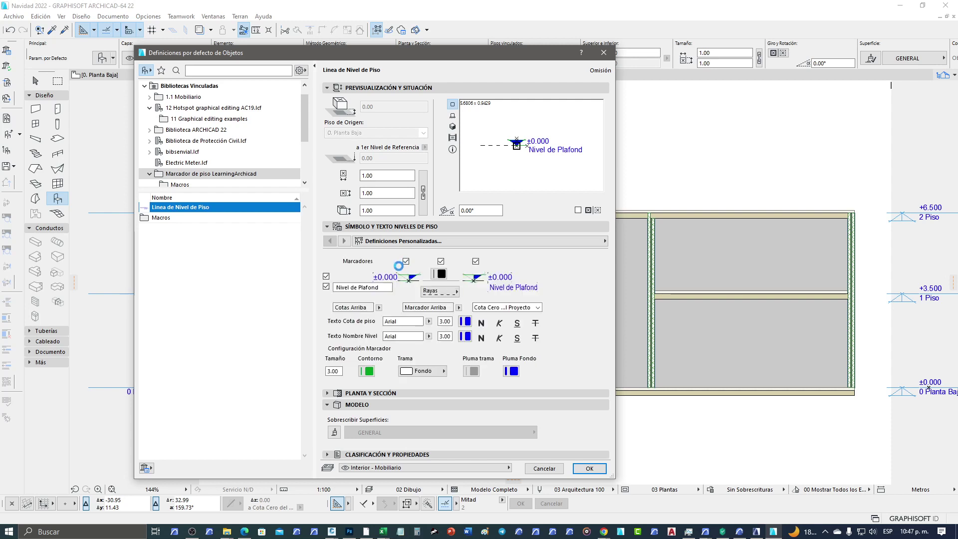
click(326, 276)
click(326, 287)
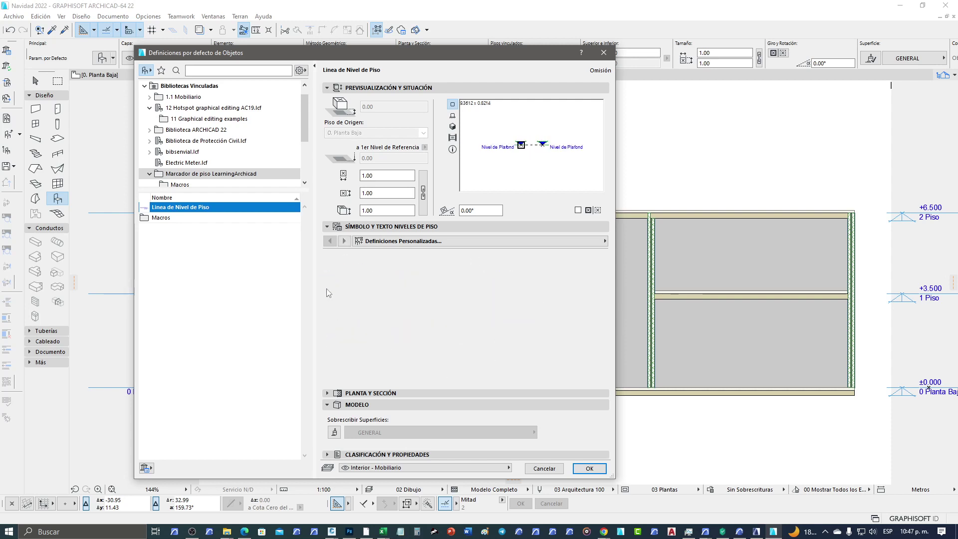
click(327, 287)
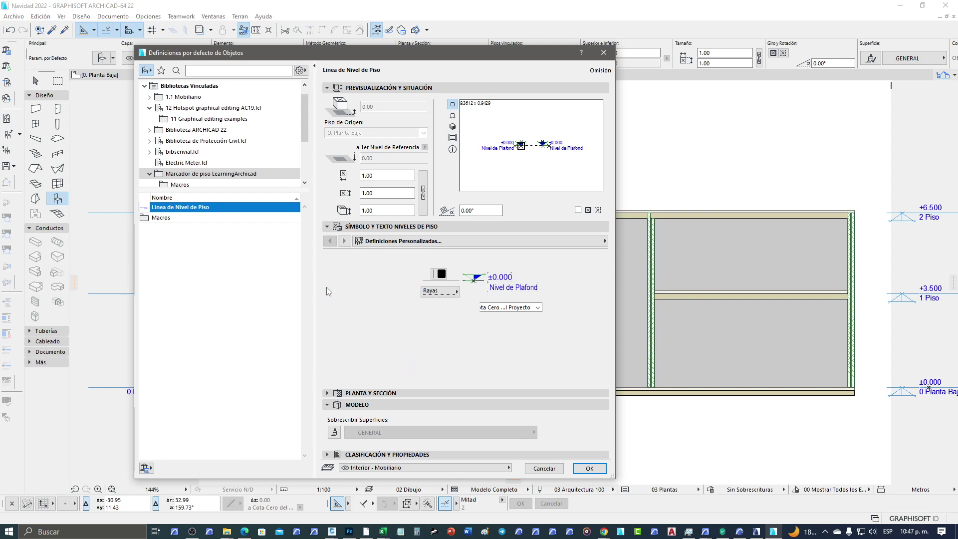
click(327, 287)
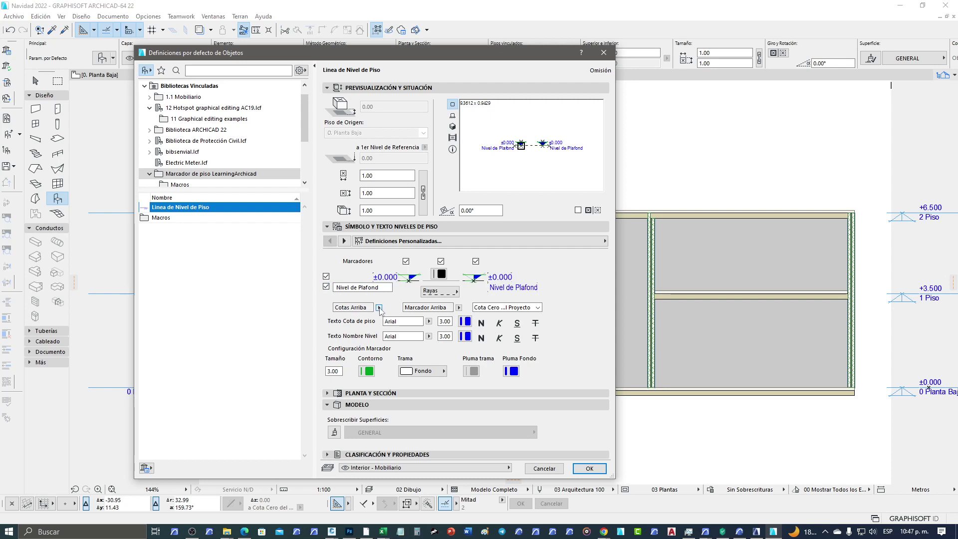
- Set the level line defaults to Cotas Abajo and Marcador Abajo
click(380, 309)
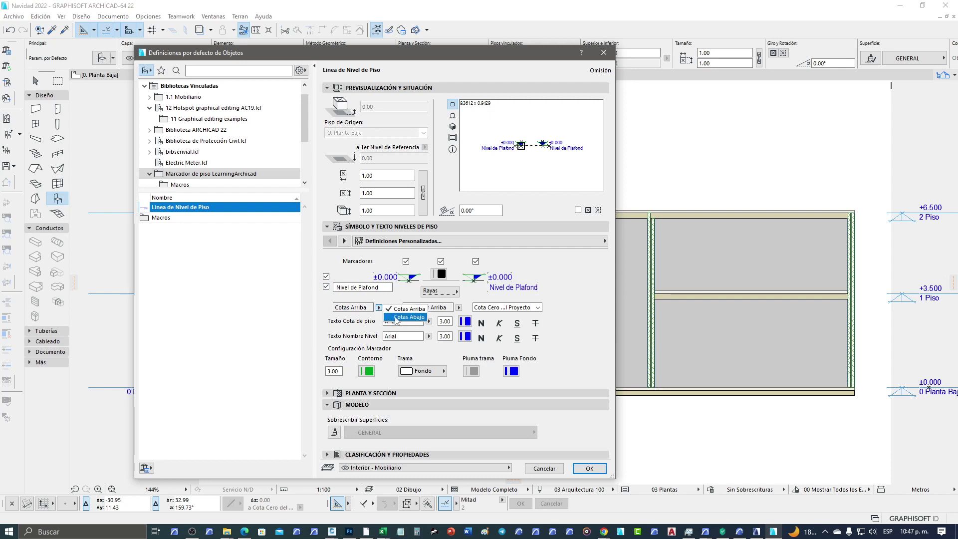
click(398, 320)
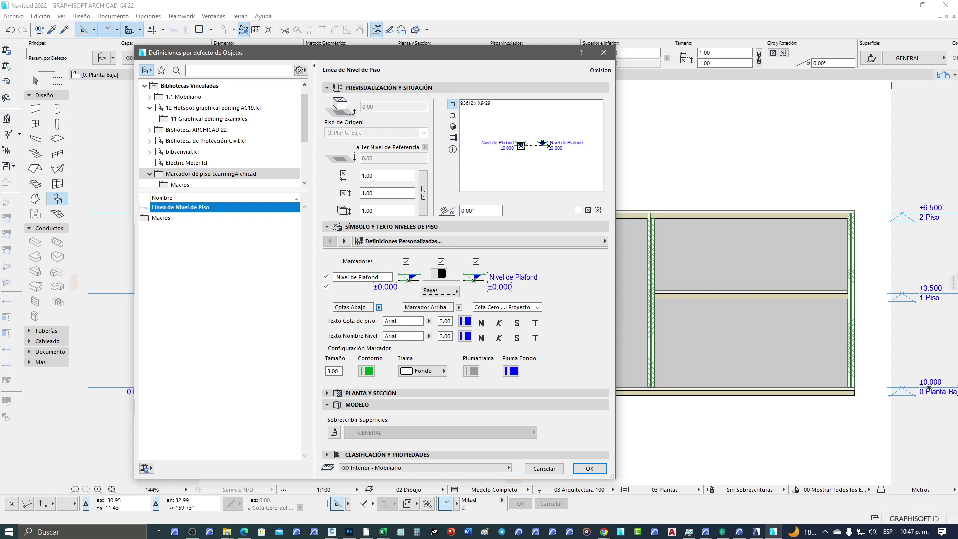
click(459, 308)
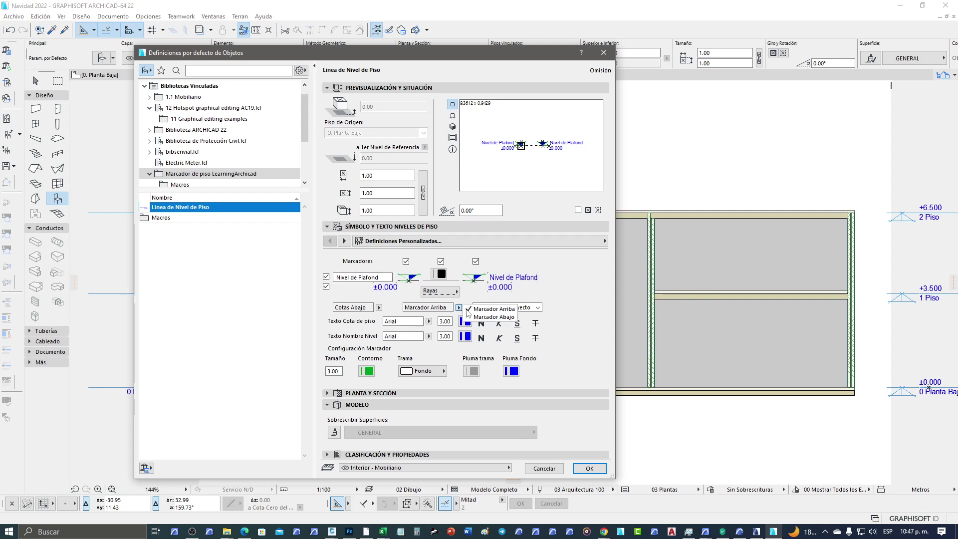
click(486, 318)
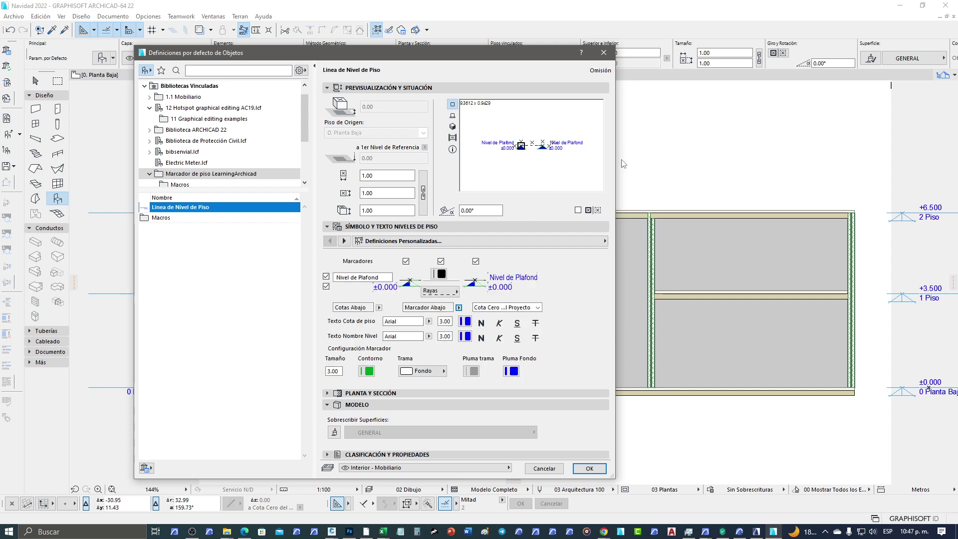
- Widen the dialog and make elevation text black, bold, size 2.00, placed Cotas Arriba
drag(615, 161, 752, 196)
drag(778, 203, 791, 203)
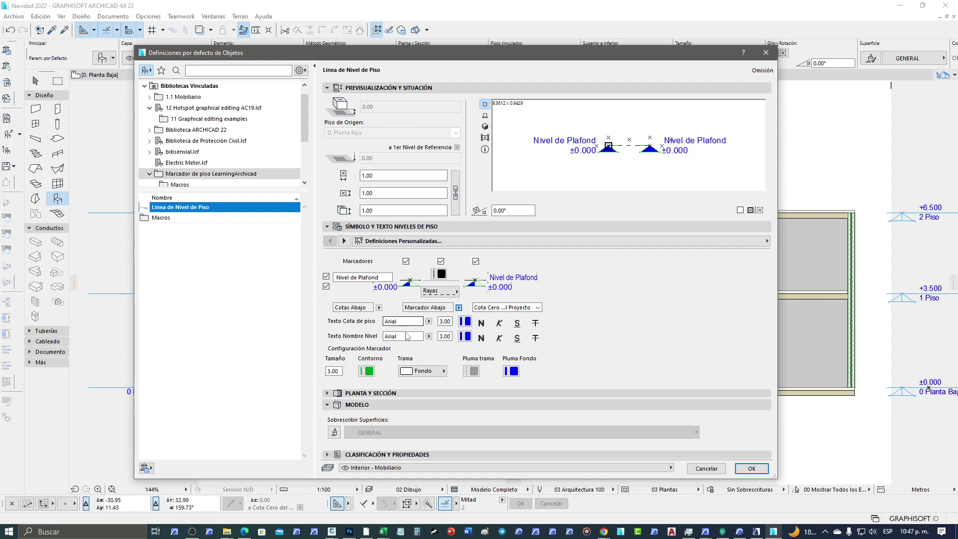
click(465, 321)
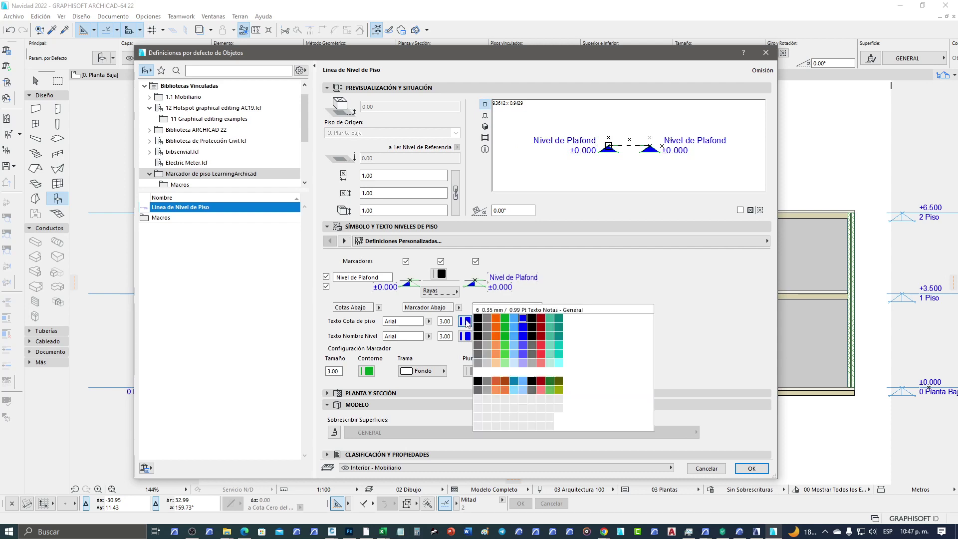
click(477, 326)
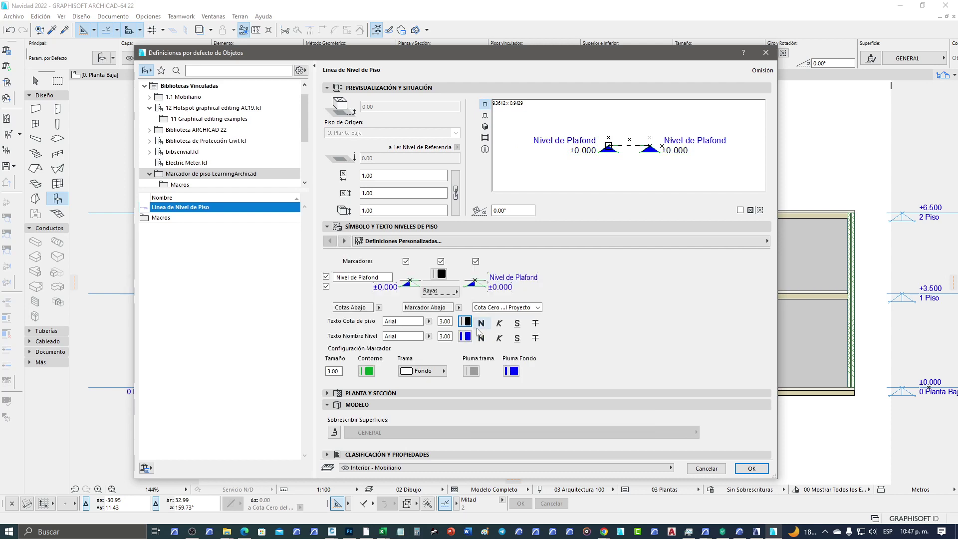
click(484, 324)
text(2)
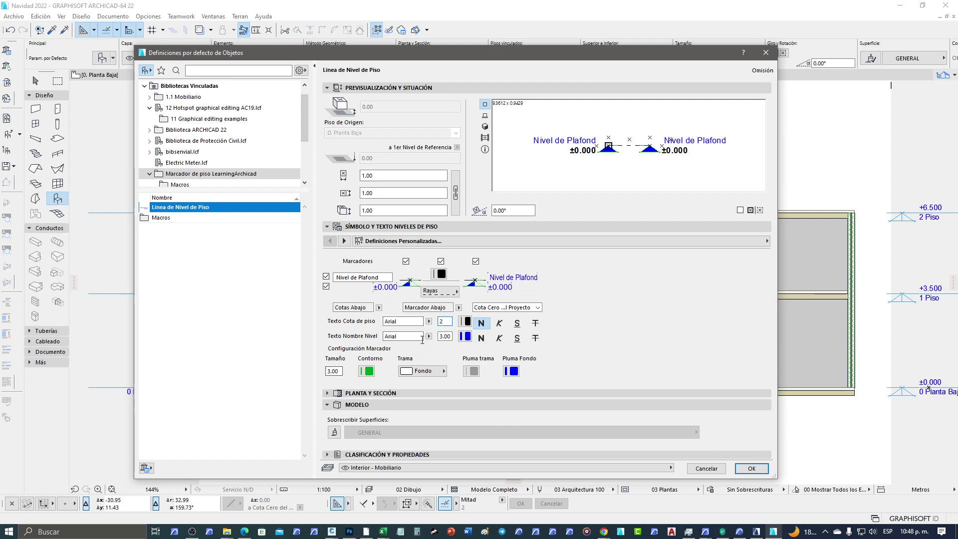
click(443, 335)
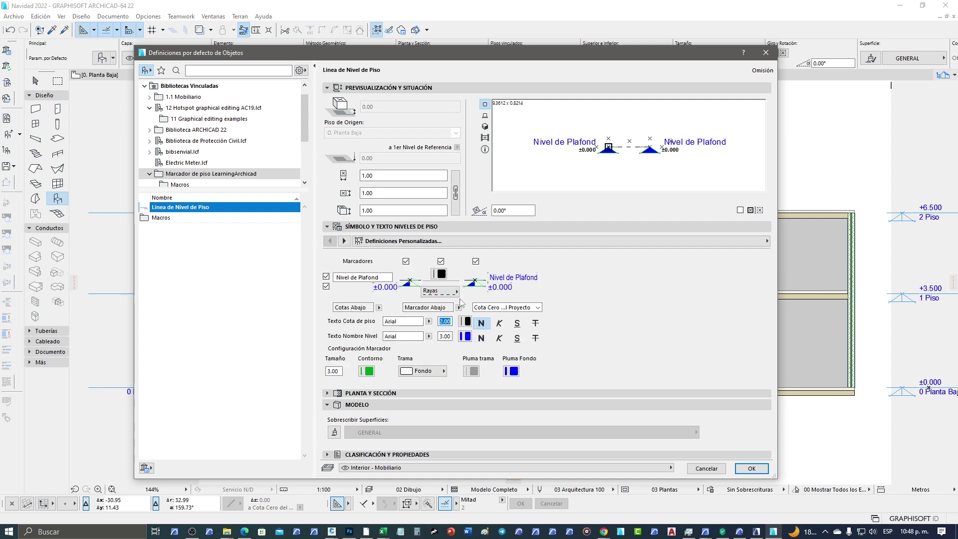
click(379, 308)
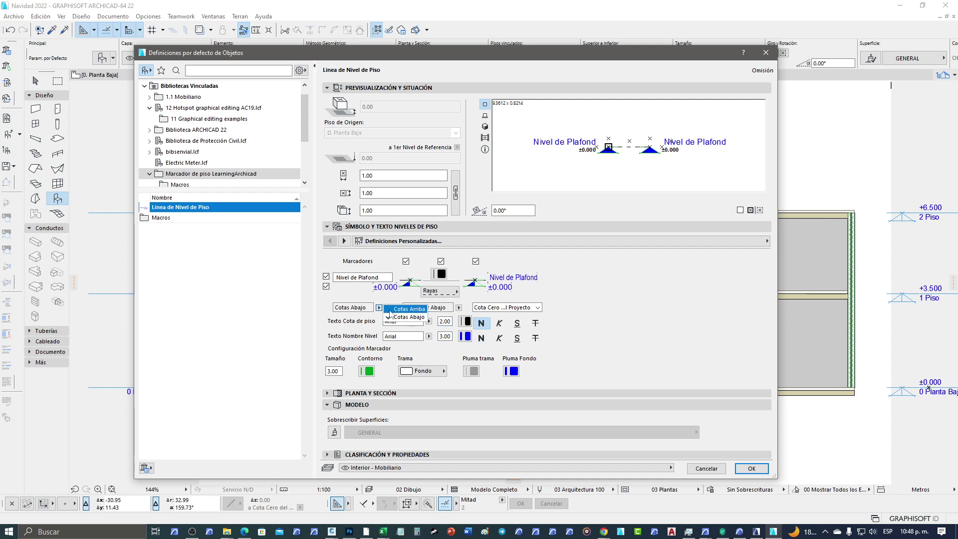
click(391, 310)
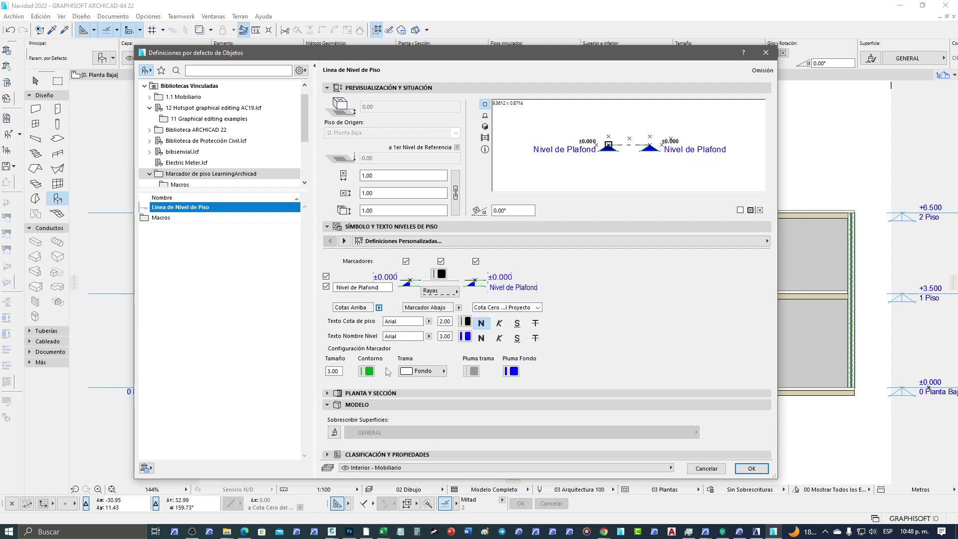
- Apply the defaults and draw a Nivel de Plafond level line across the section
click(752, 468)
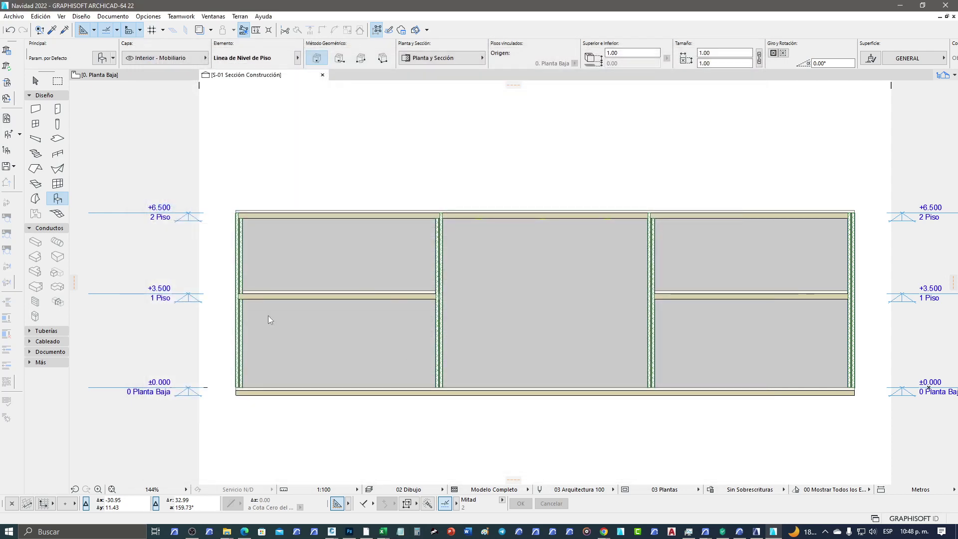
click(202, 323)
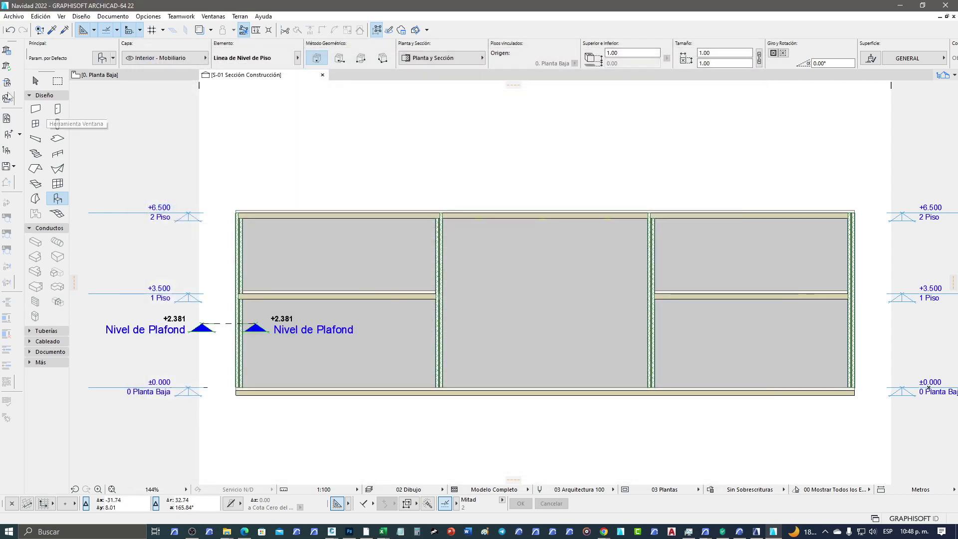
click(35, 80)
middle_drag(119, 188, 193, 179)
scroll(224, 205, up, 1)
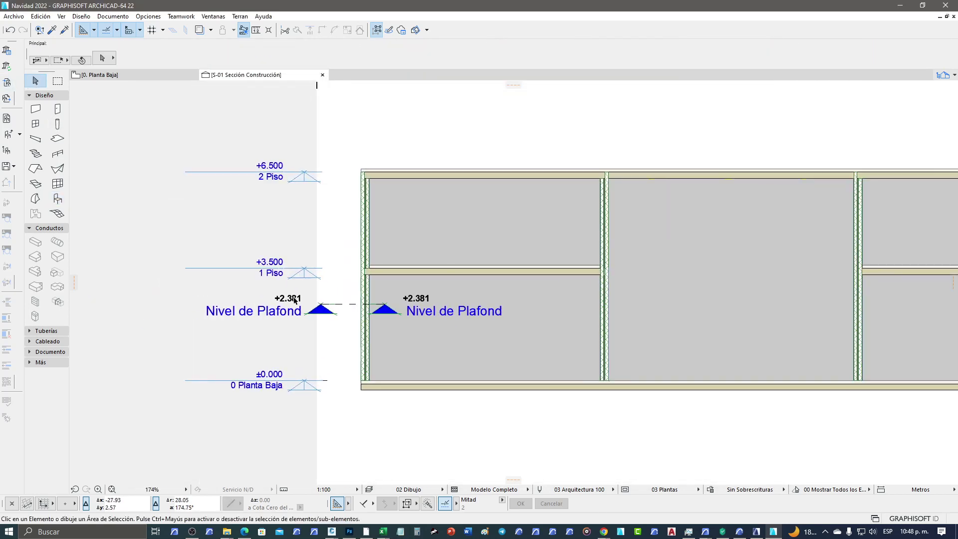
scroll(260, 219, up, 2)
- Move the Nivel de Plafond line so both markers read +1.599
click(334, 308)
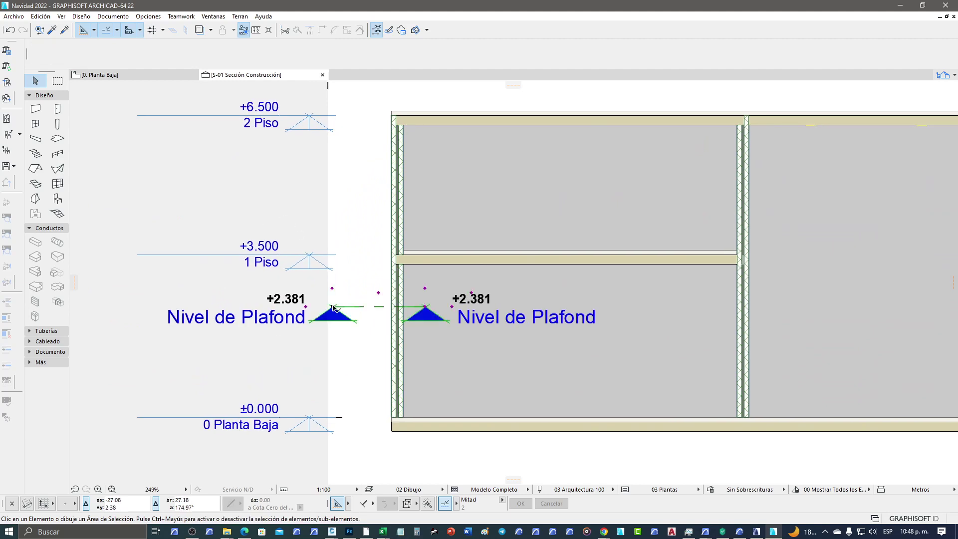
click(379, 306)
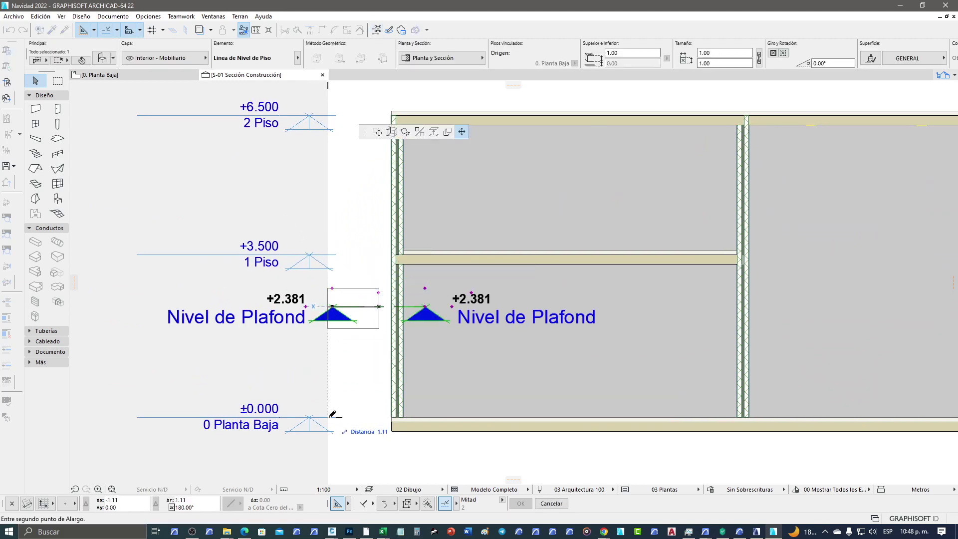
click(378, 132)
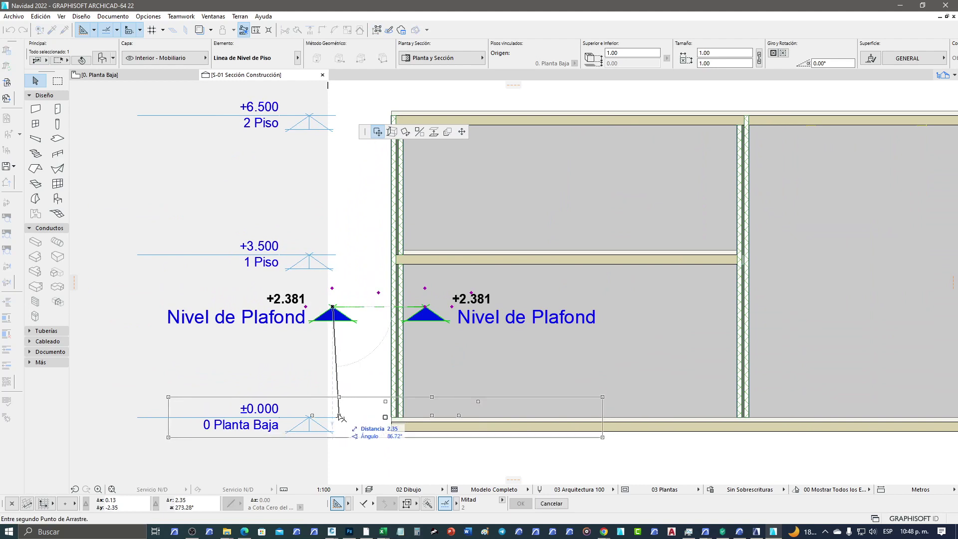
click(379, 417)
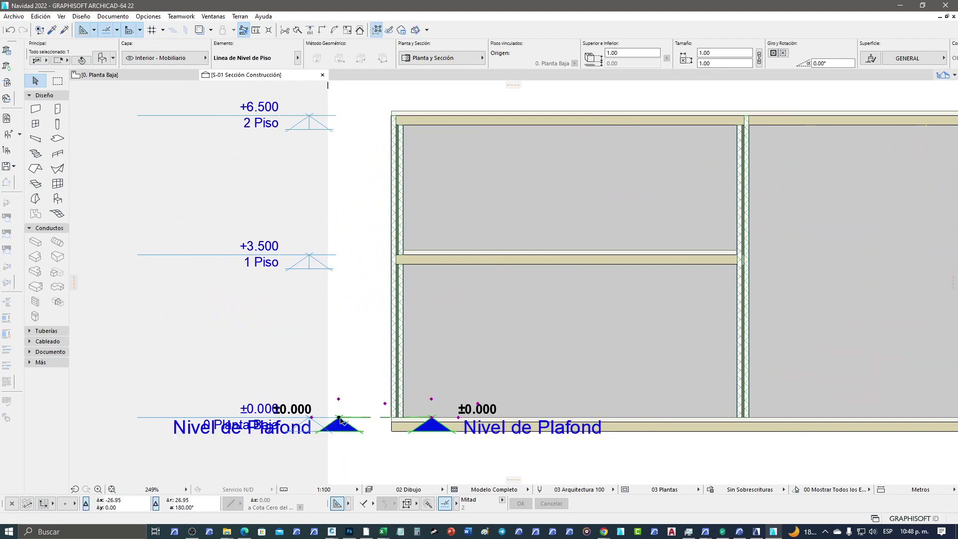
click(340, 417)
click(325, 343)
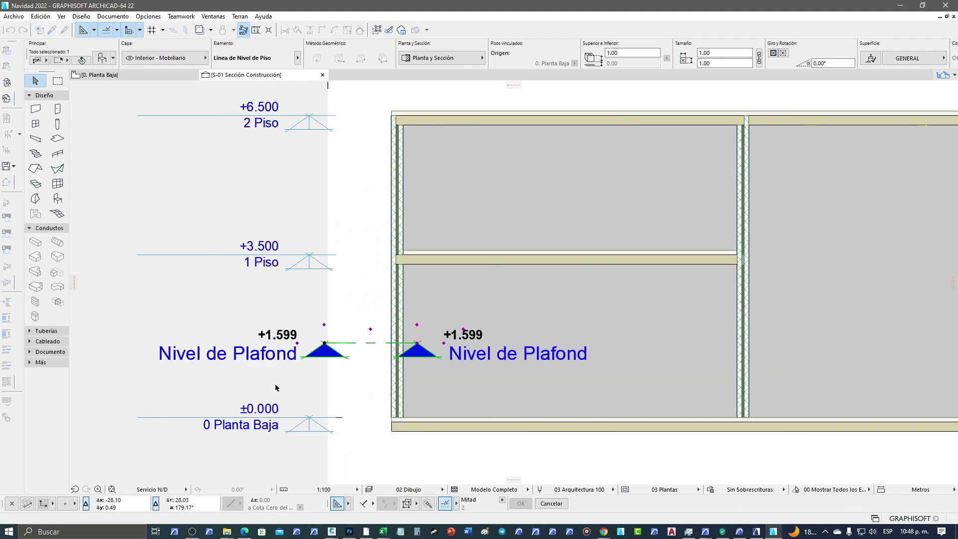
click(148, 16)
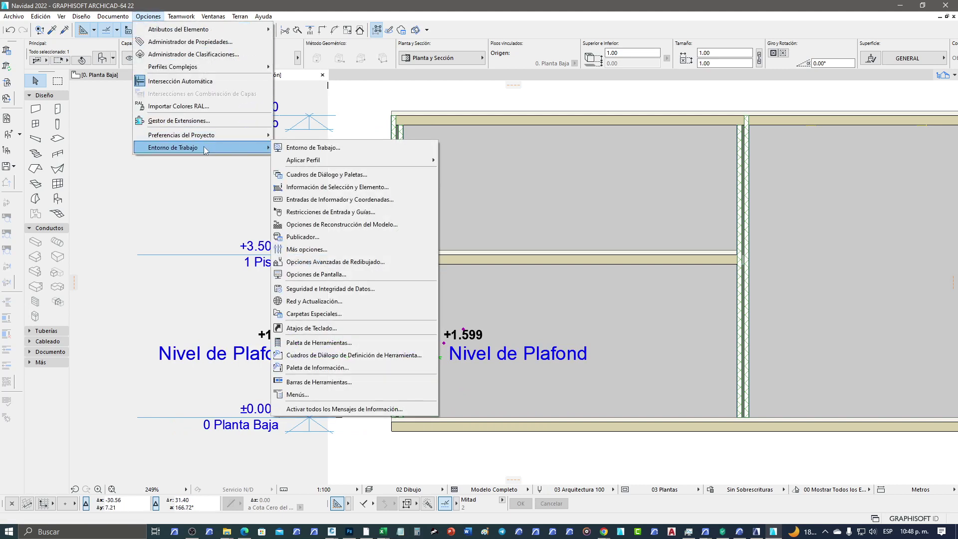
mouse_move(181, 135)
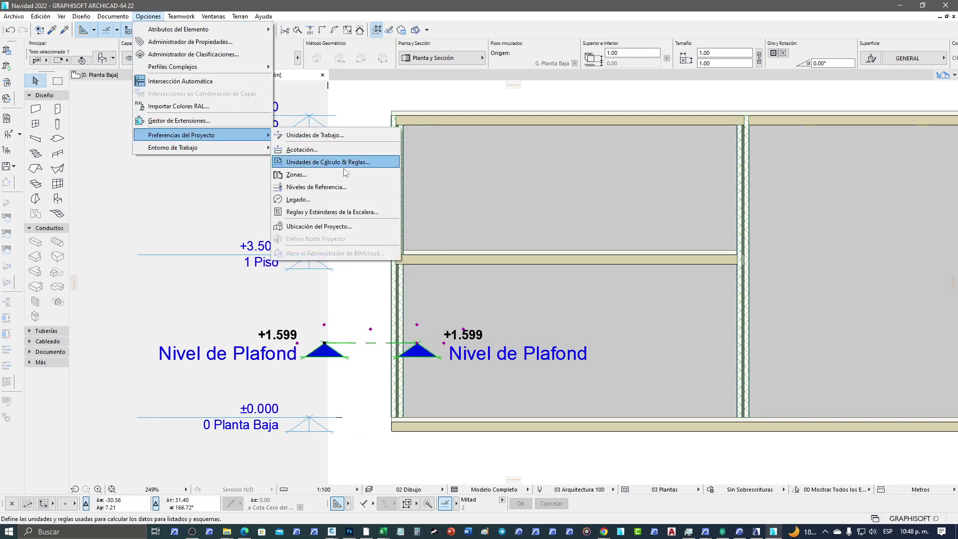
- Inspect the 1er, 2do and Nivel del Mar (-1300.00) reference level heights
click(341, 188)
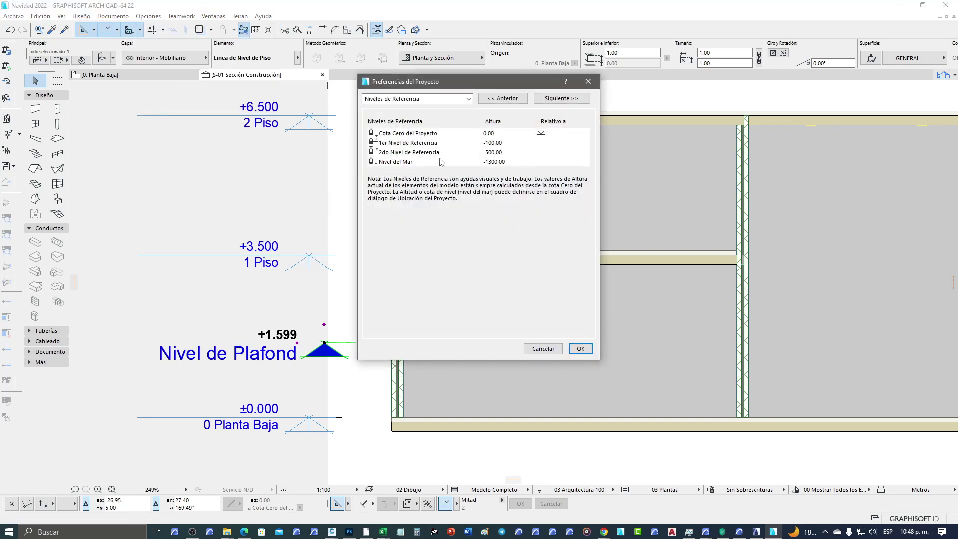
click(432, 143)
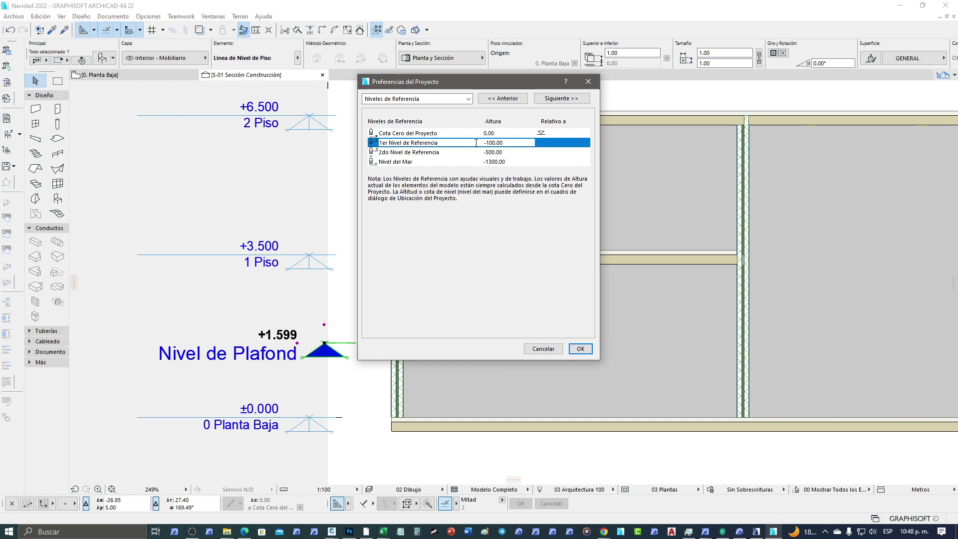
click(523, 151)
click(504, 163)
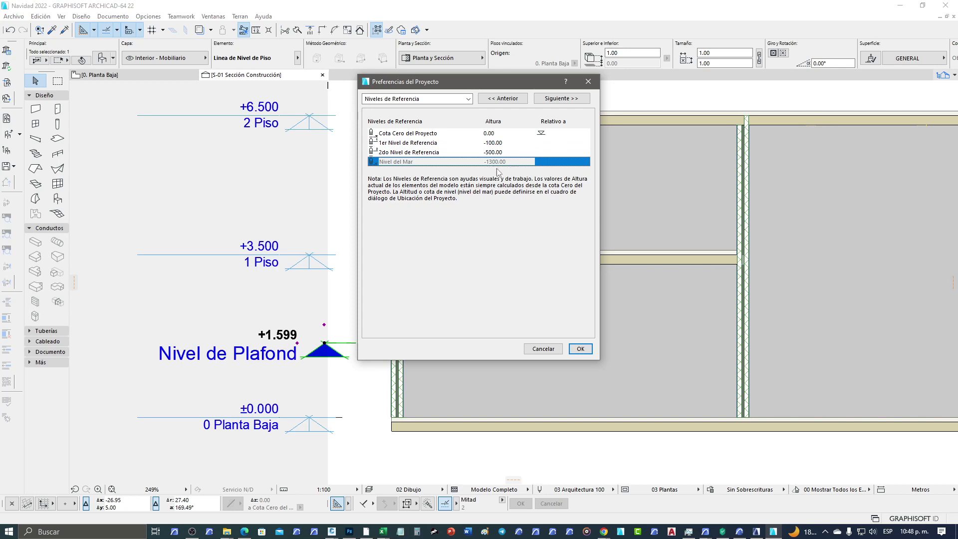
click(581, 348)
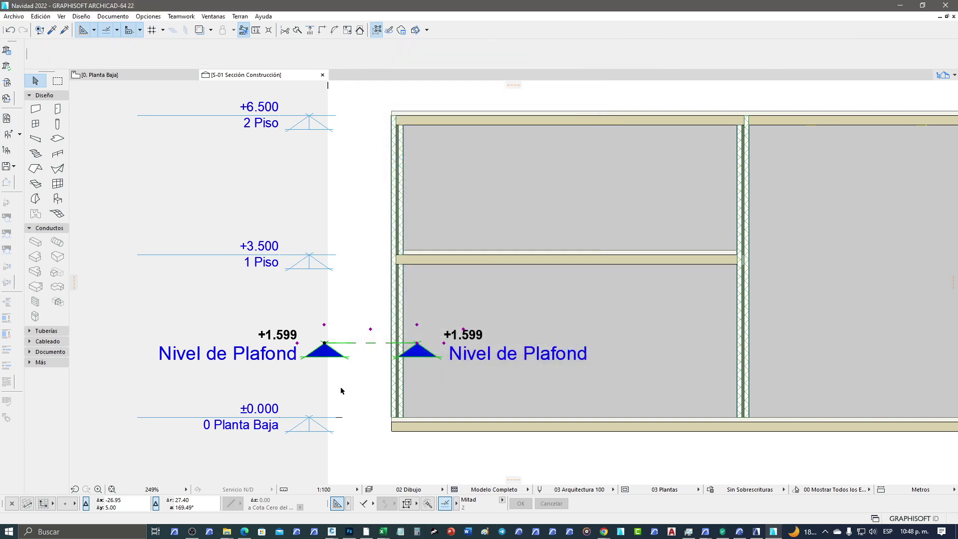
- Set the section's story markers to reference Nivel del Mar, reading +1,300.000 to +1,306.500
right_click(273, 76)
click(345, 160)
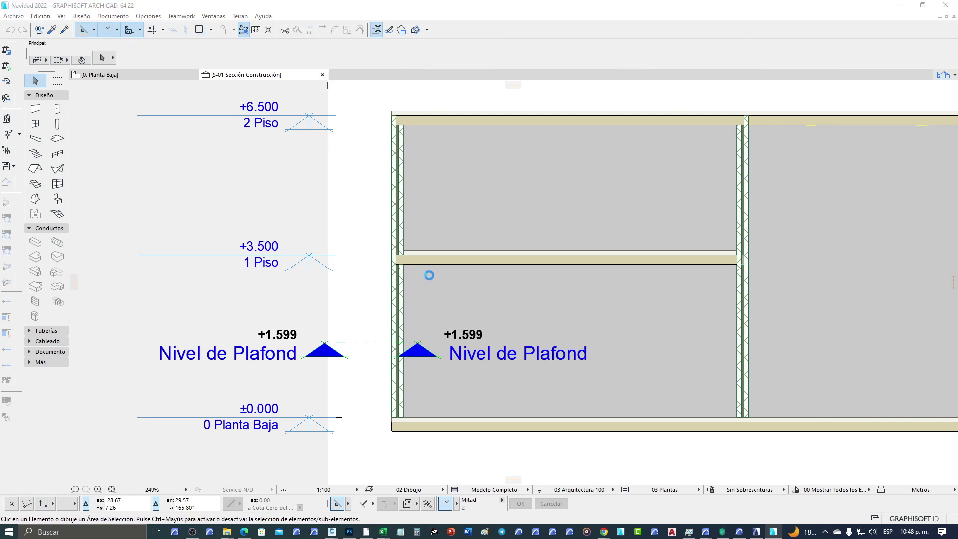
click(550, 330)
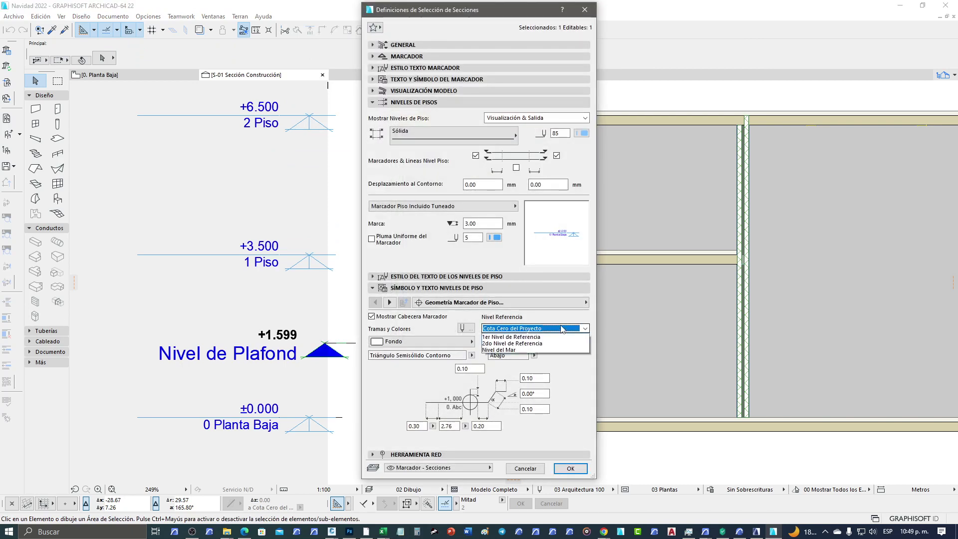
click(549, 344)
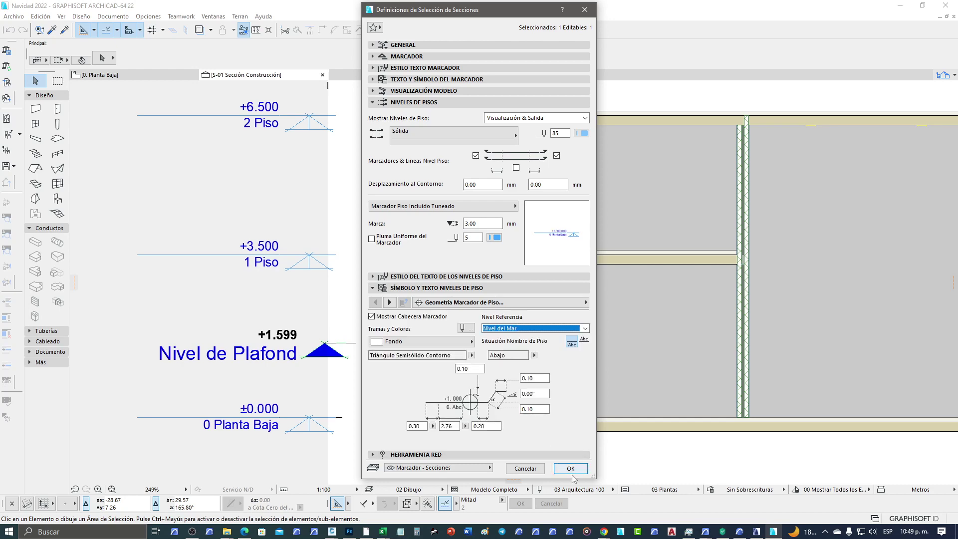
click(571, 468)
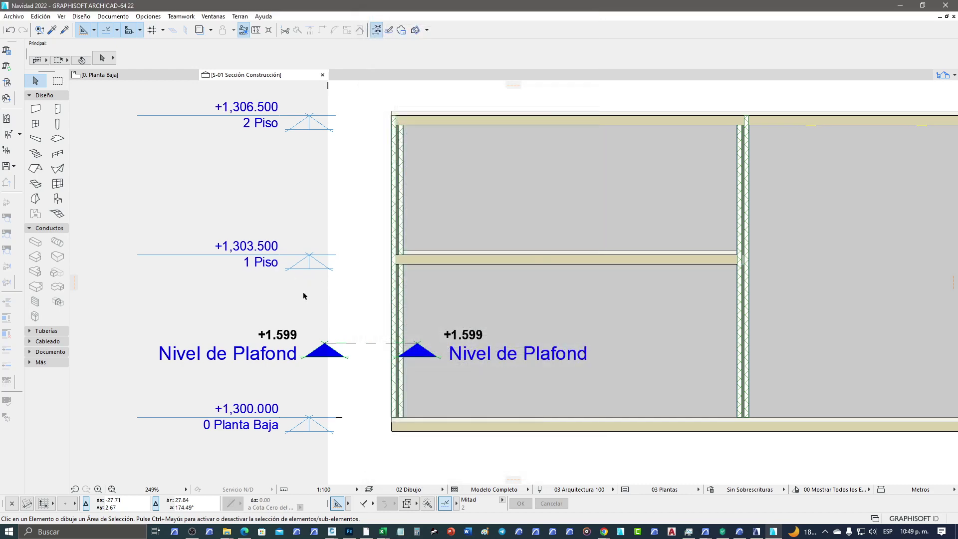
click(370, 343)
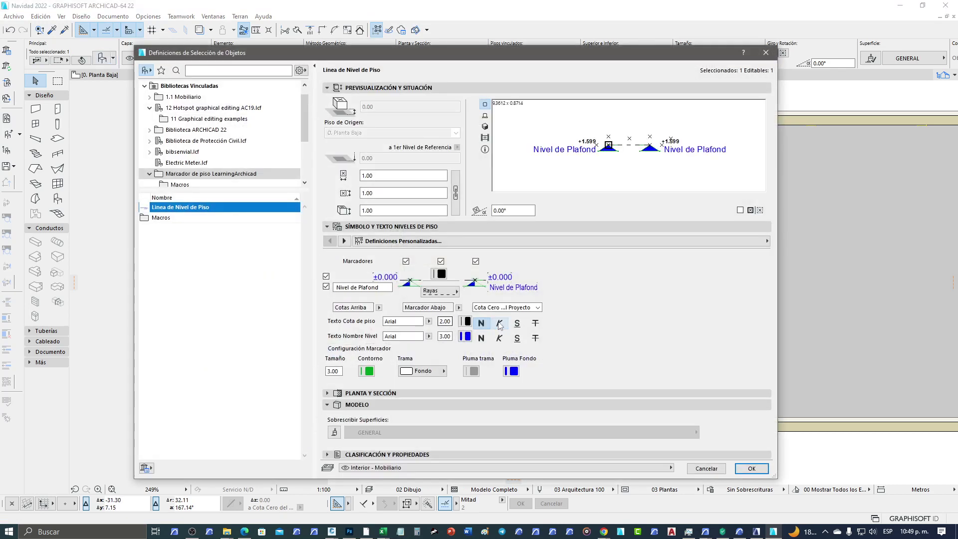
- Measure the Nivel de Plafond line from Nivel del Mar and move it onto the 1 Piso slab
click(538, 308)
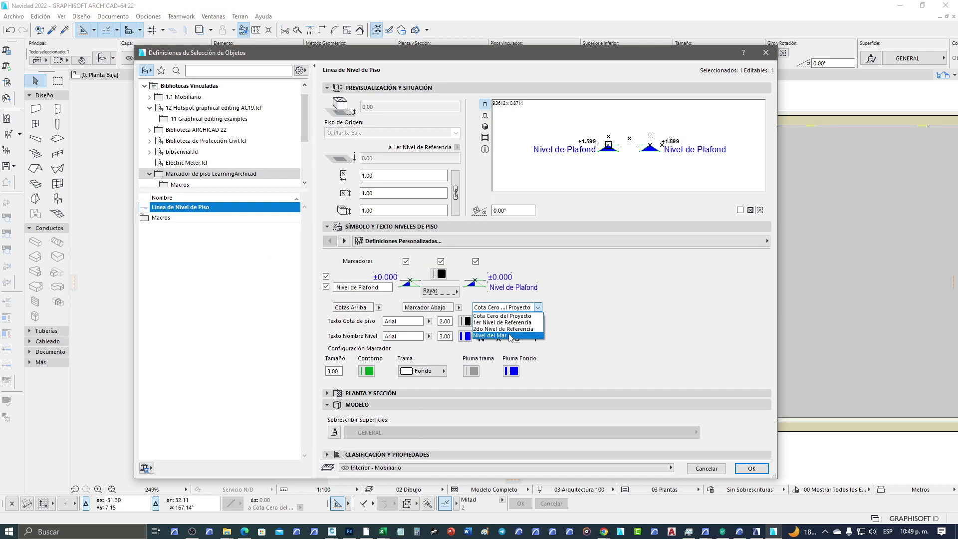
click(490, 331)
click(752, 467)
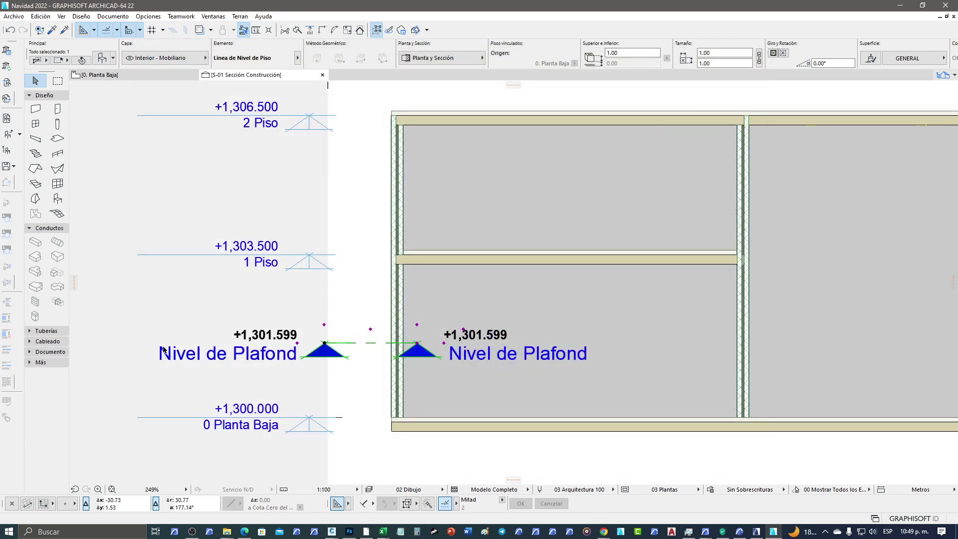
click(325, 346)
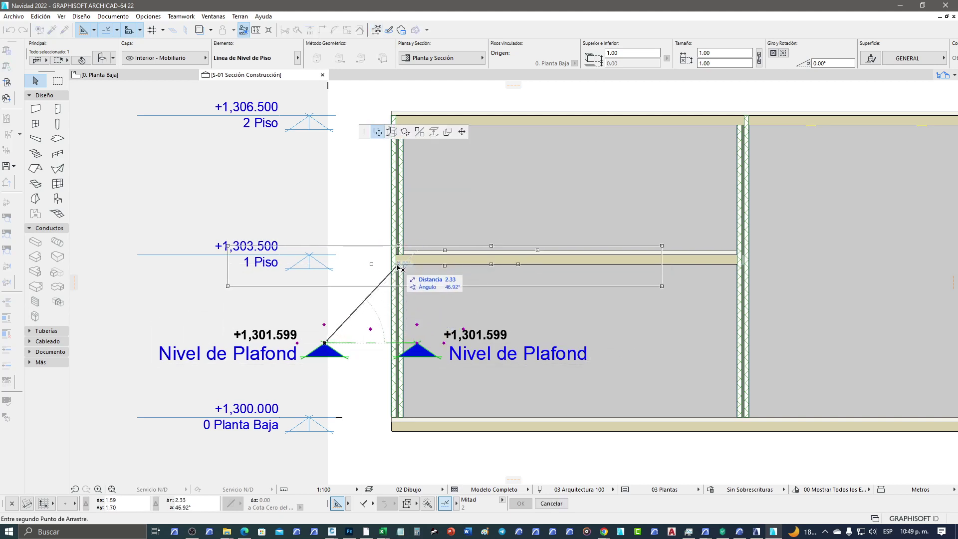
click(398, 268)
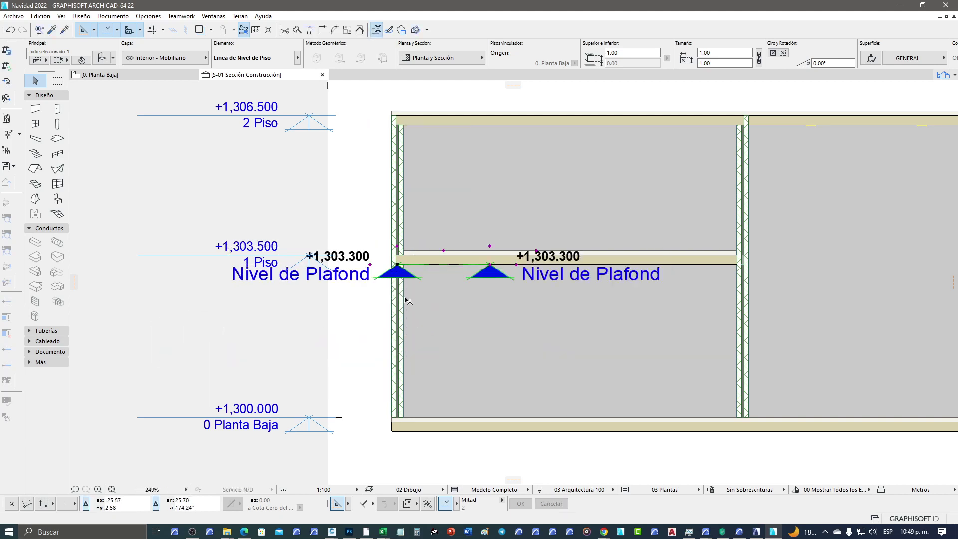
- Extend the line's right end into the next bay and place its label below the marker
middle_drag(406, 299, 223, 292)
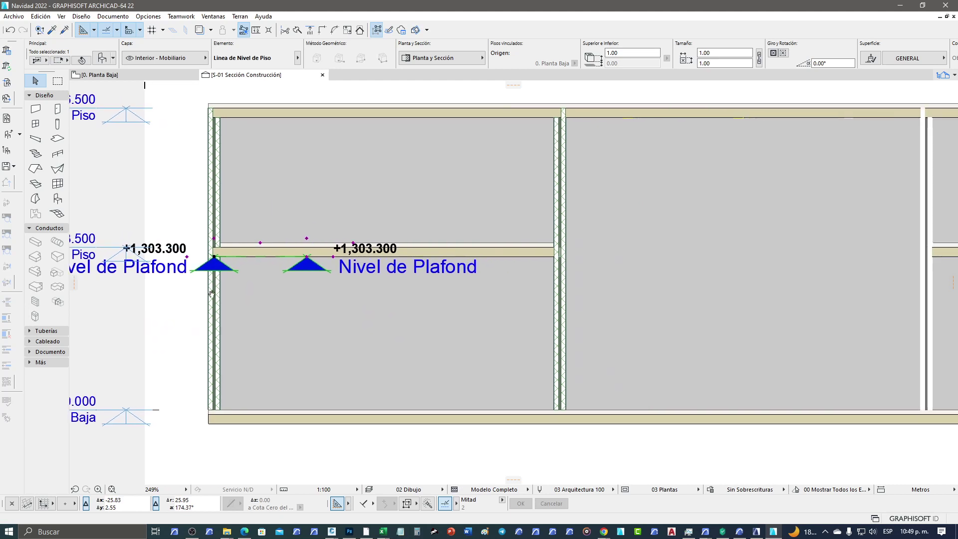
click(308, 257)
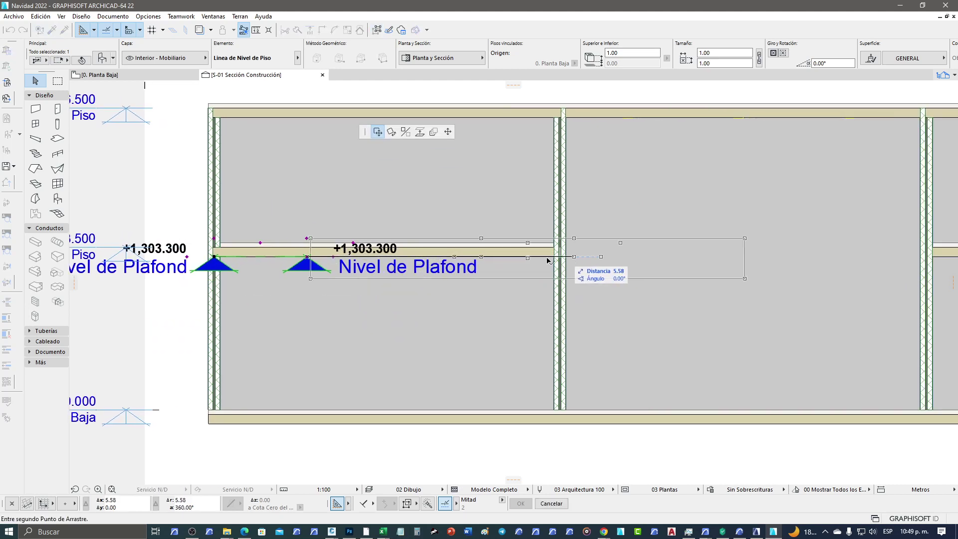
click(447, 131)
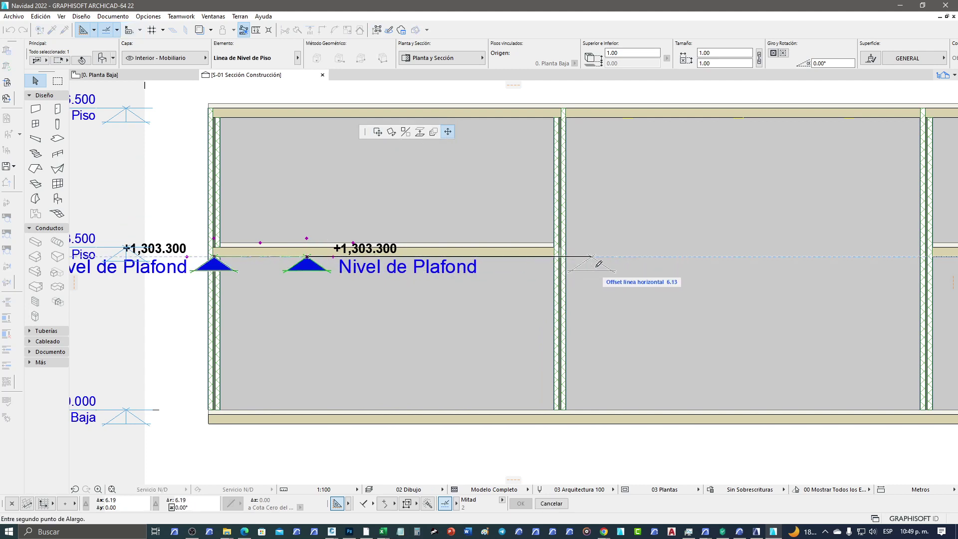
click(598, 256)
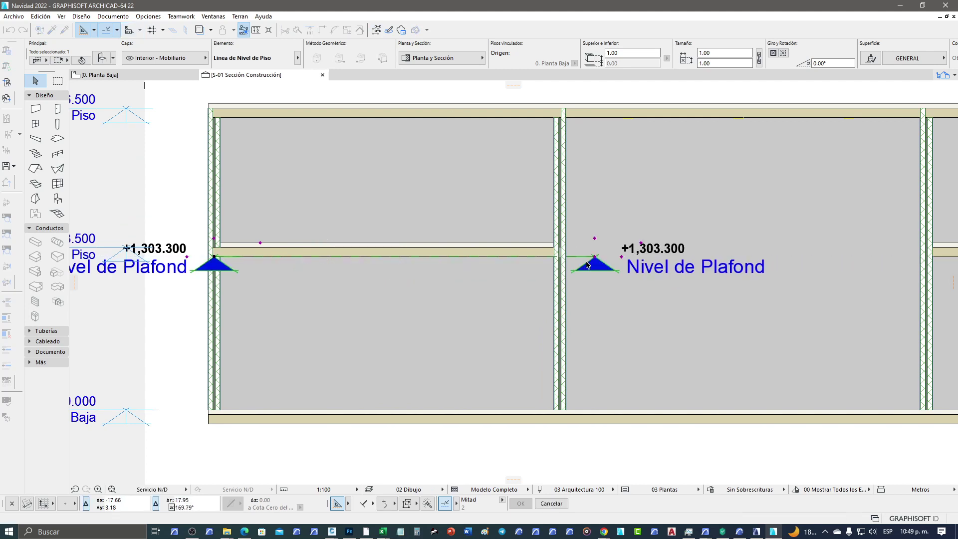
click(623, 257)
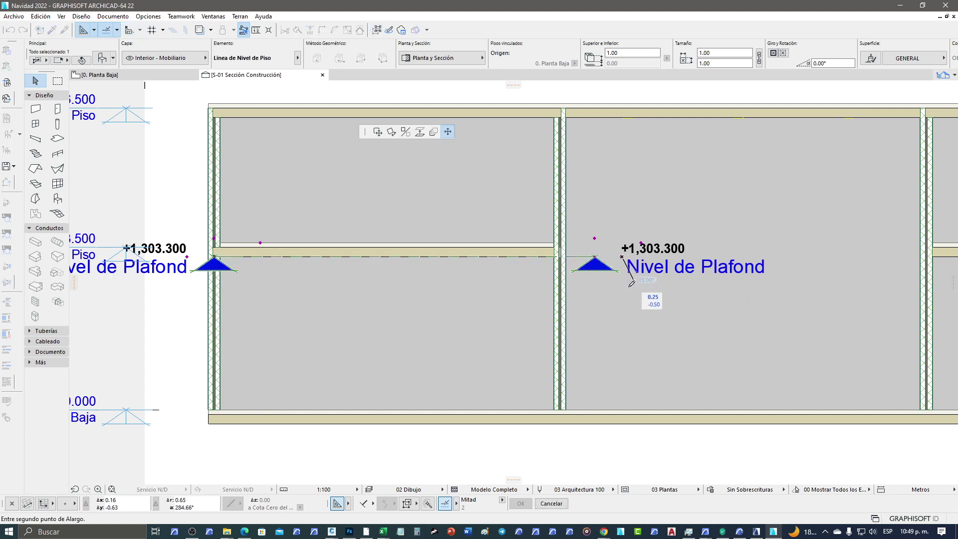
click(579, 291)
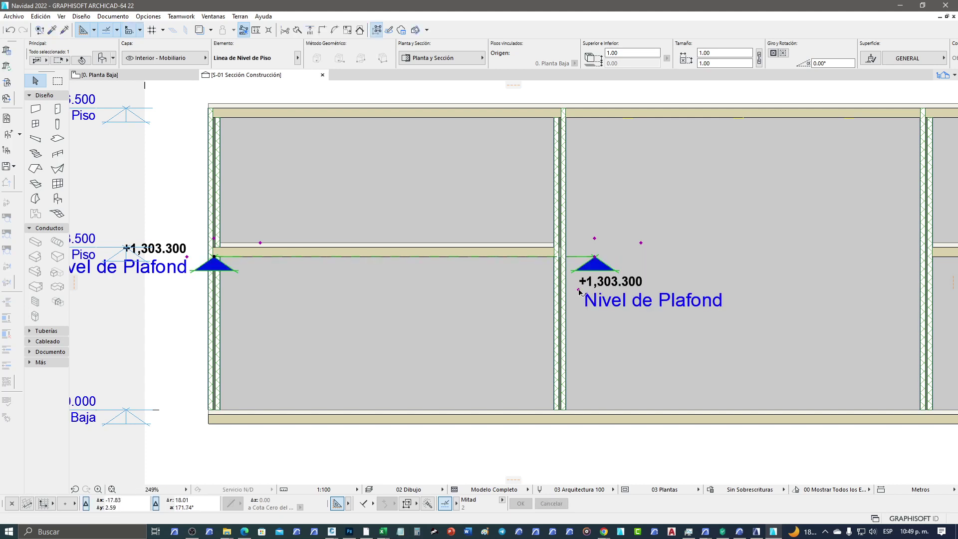
- Place the left label below its marker and extend the line's left end outward
click(188, 257)
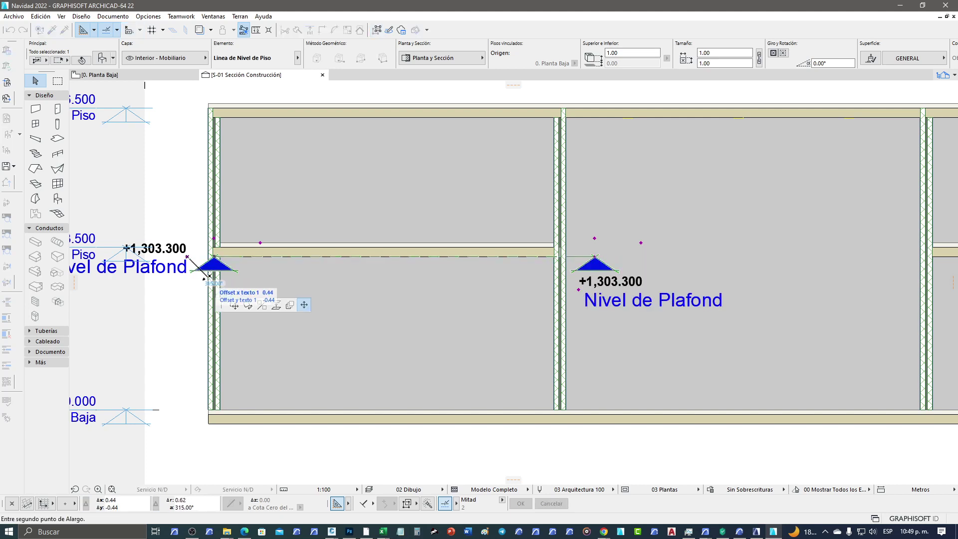
click(228, 285)
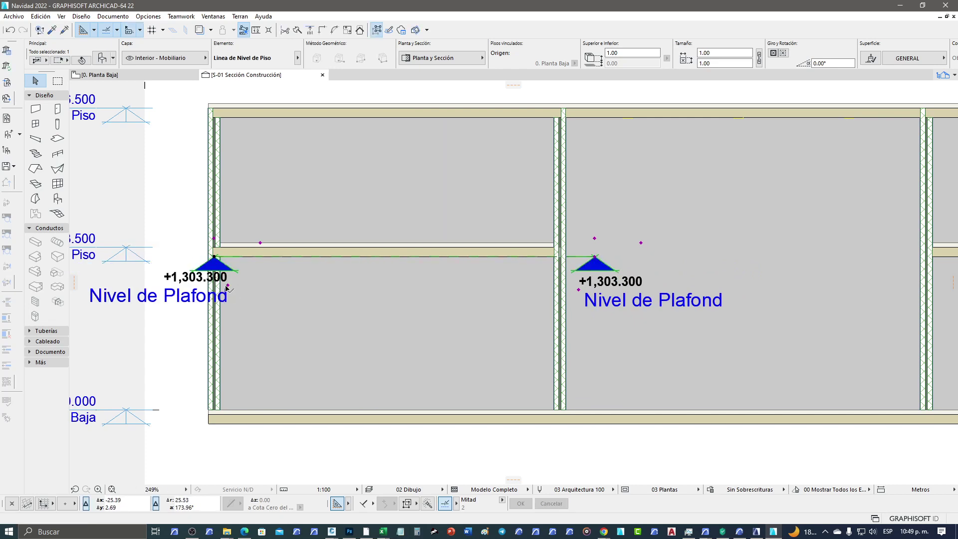
scroll(226, 288, down, 2)
scroll(320, 277, up, 3)
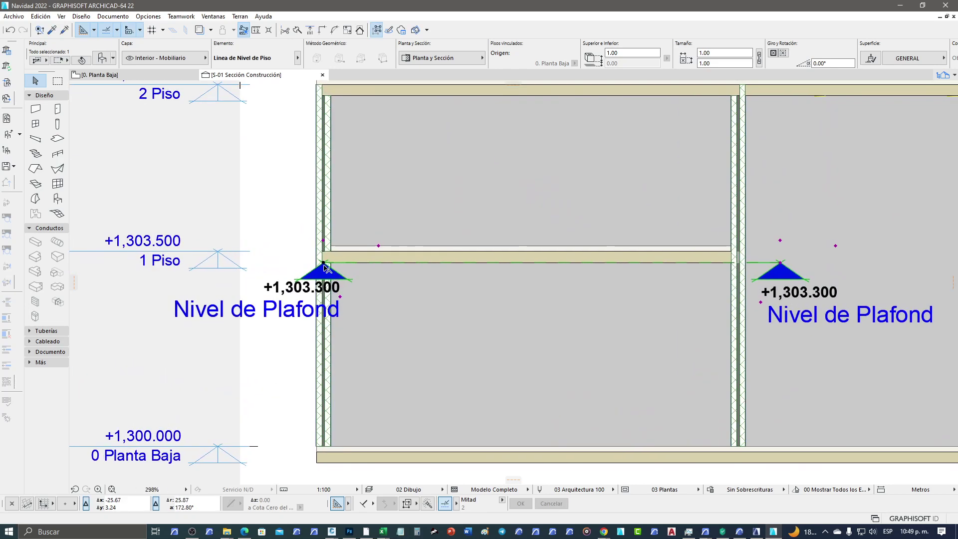
click(324, 265)
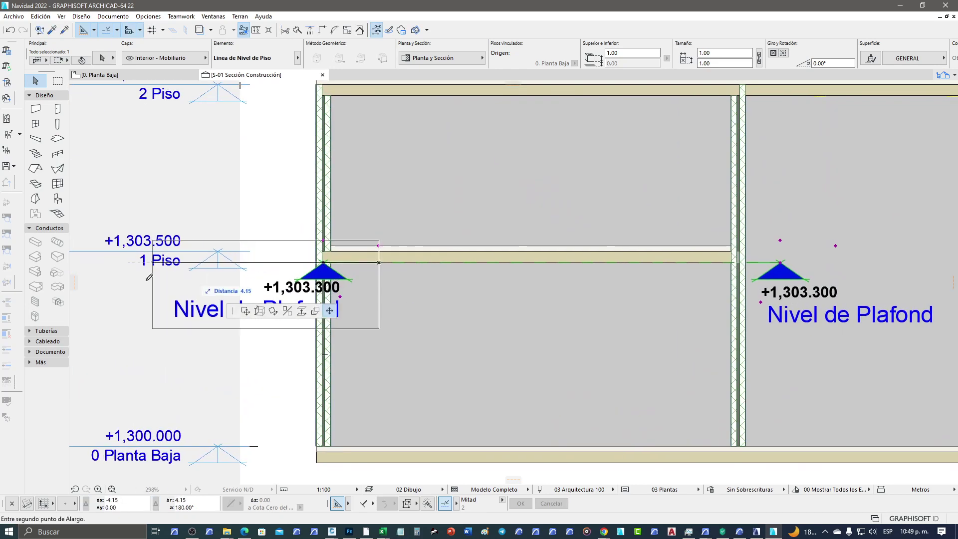
click(105, 265)
scroll(162, 283, down, 1)
scroll(162, 283, down, 2)
- Move the right Nivel de Plafond marker further right and reshape its symbol
key(Escape)
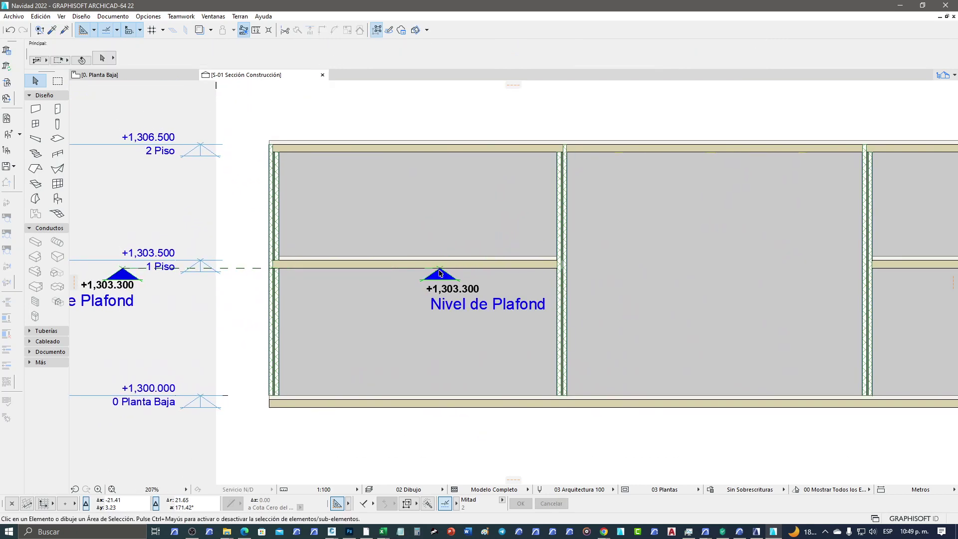
click(441, 271)
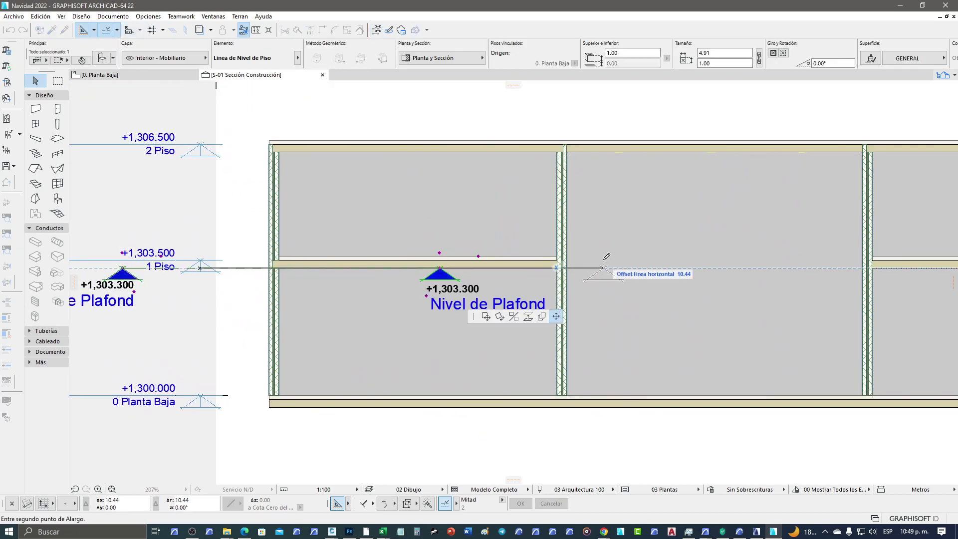
click(604, 270)
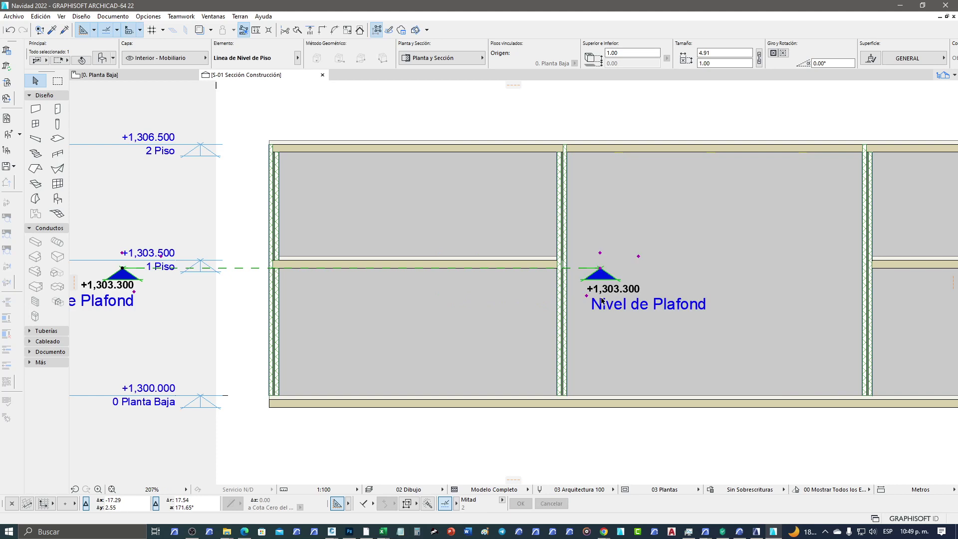
click(601, 254)
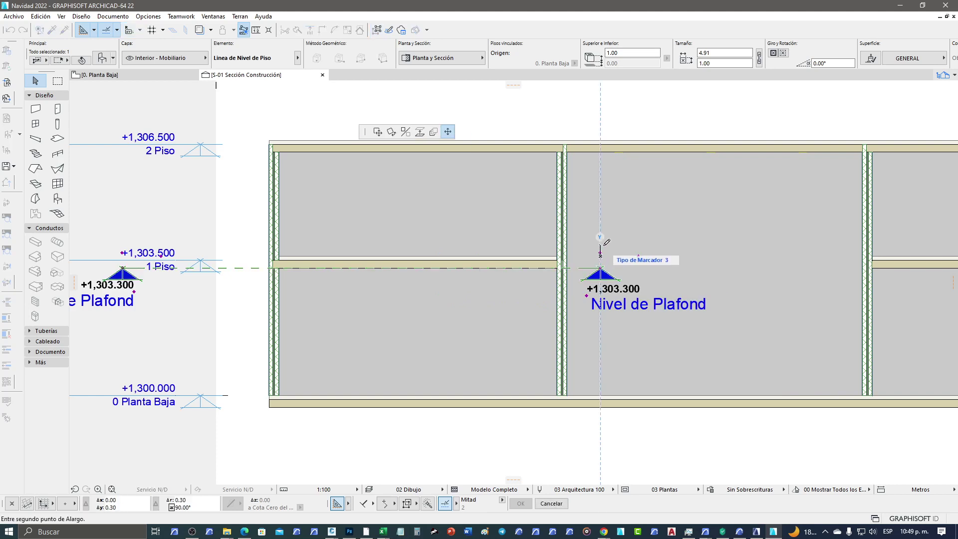
click(601, 252)
scroll(604, 250, up, 3)
scroll(594, 245, up, 2)
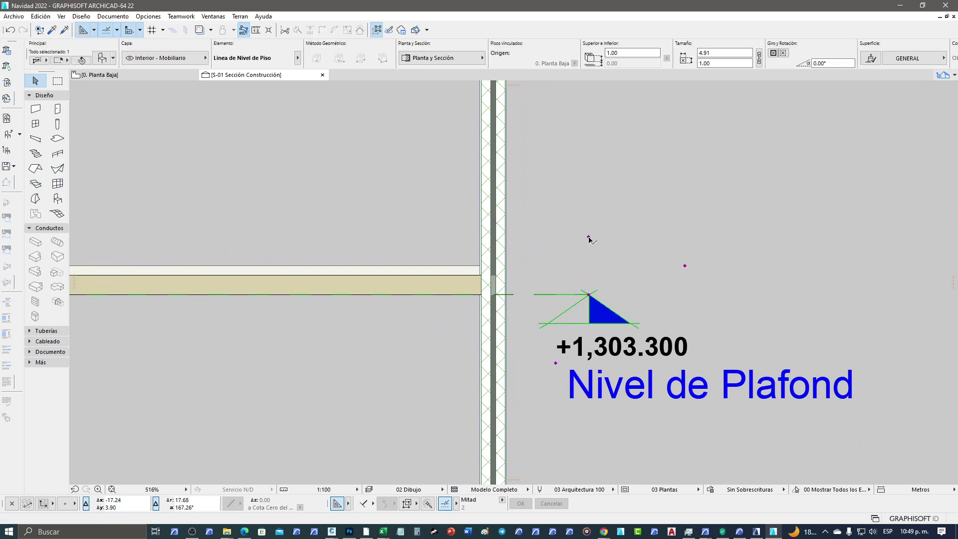
- Switch the marker to an outline-only symbol with its triangle pointing downward
click(589, 237)
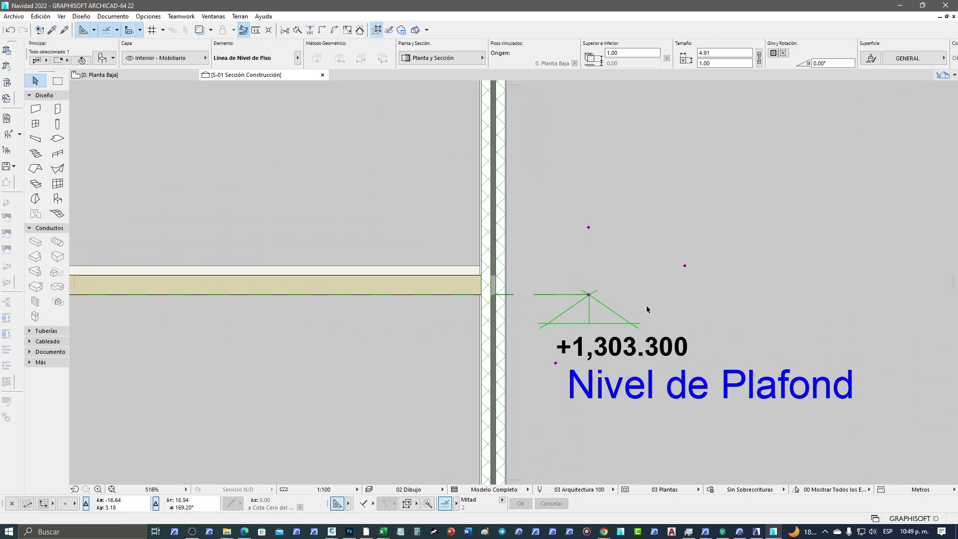
click(589, 228)
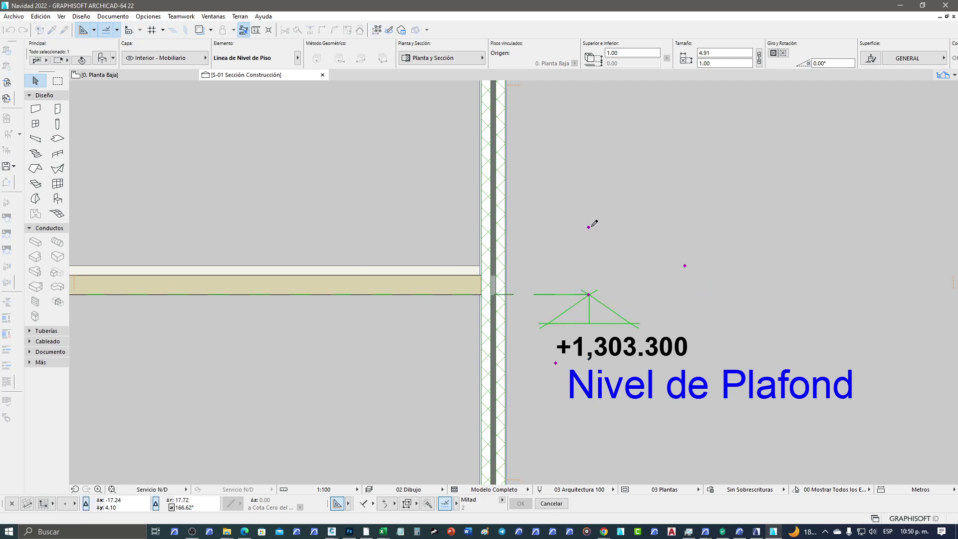
click(686, 267)
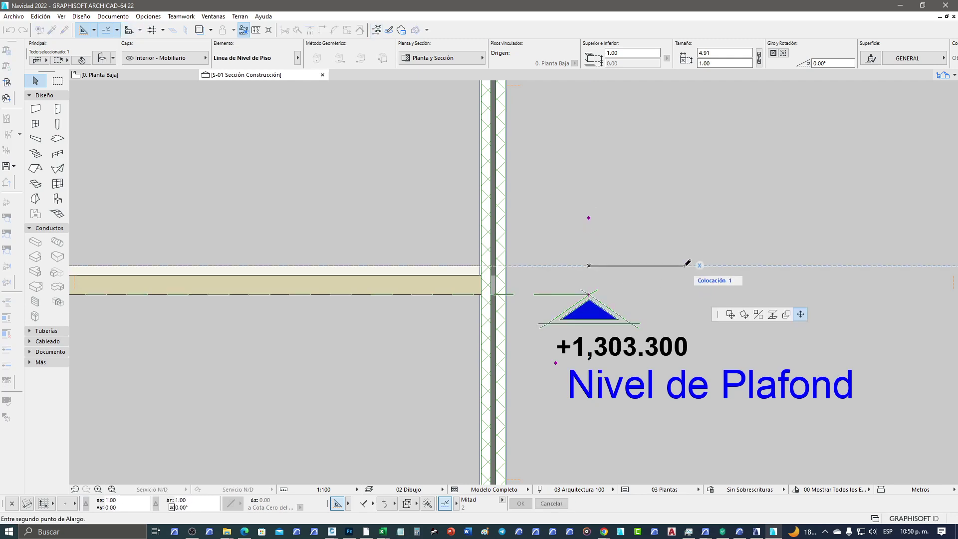
click(609, 280)
scroll(609, 280, down, 3)
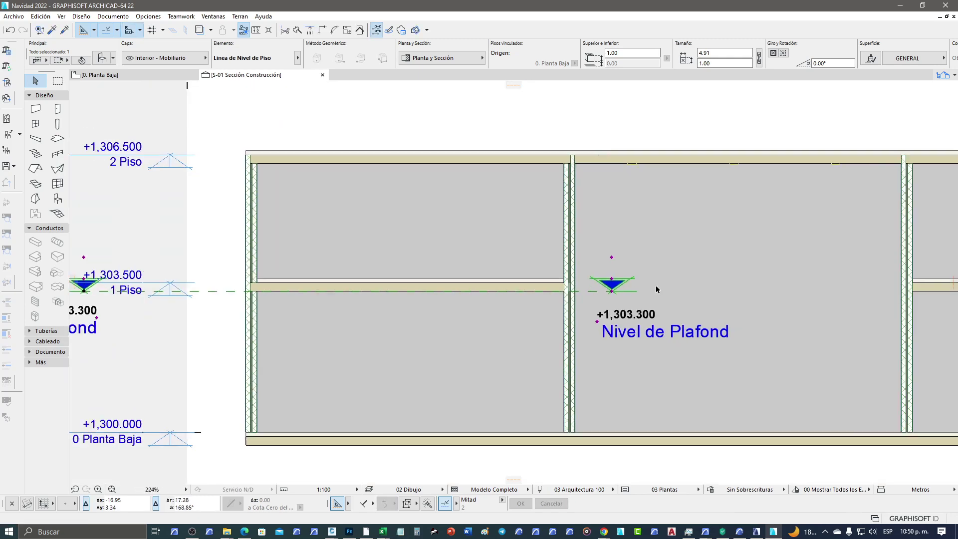
scroll(594, 293, down, 2)
- Flip the Nivel de Plafond marker triangle to point upward
scroll(649, 280, up, 2)
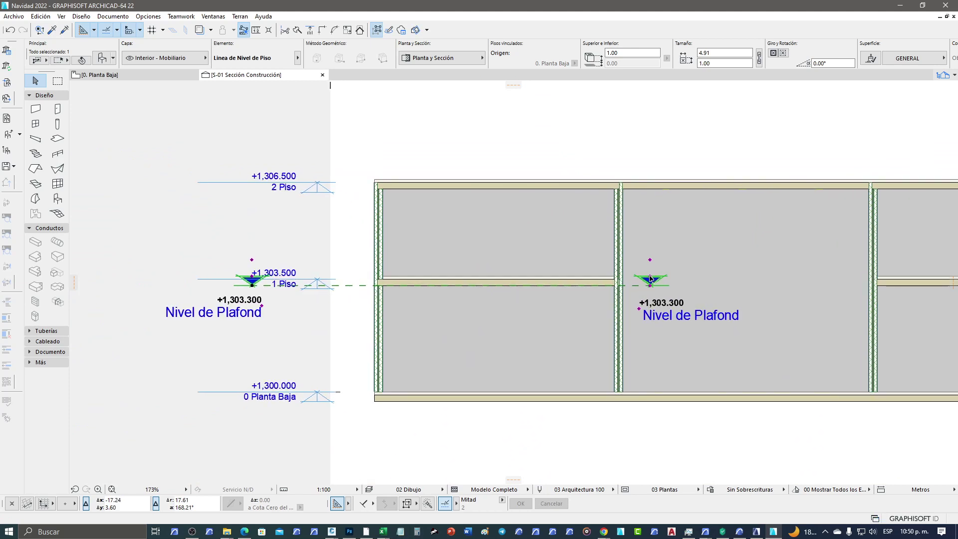
click(651, 278)
click(685, 324)
click(683, 276)
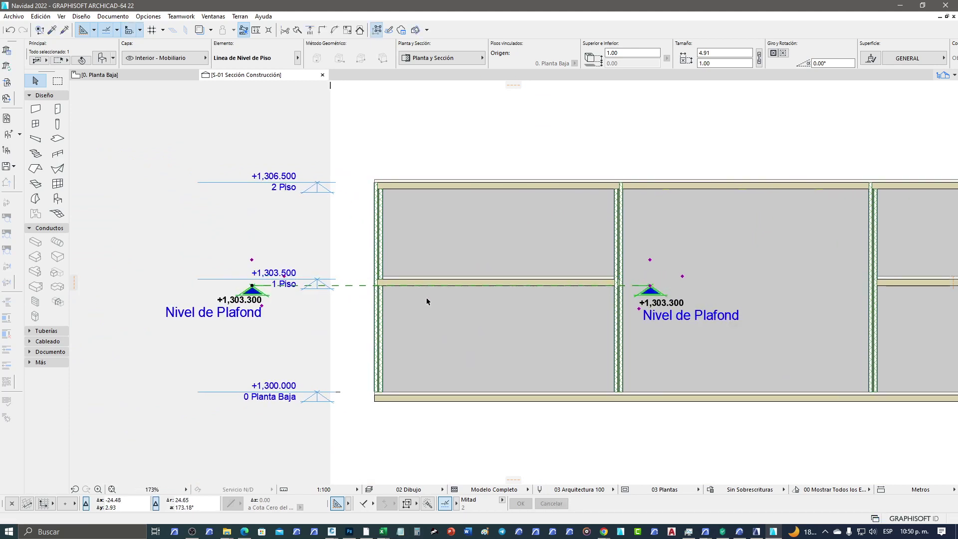
- Turn off the marker at the line's right end, keeping only the left +1,303.300 marker
scroll(341, 324, up, 1)
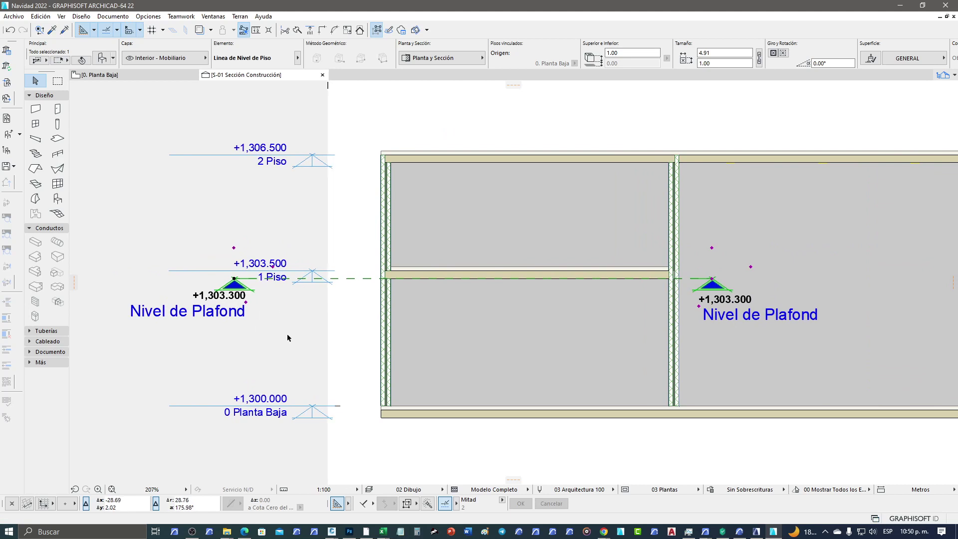
middle_drag(521, 313, 502, 325)
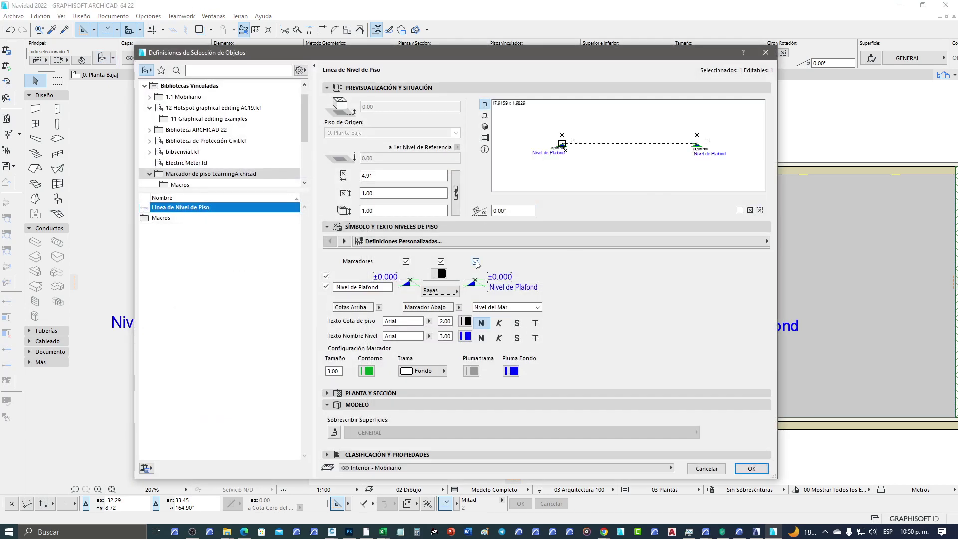
click(476, 261)
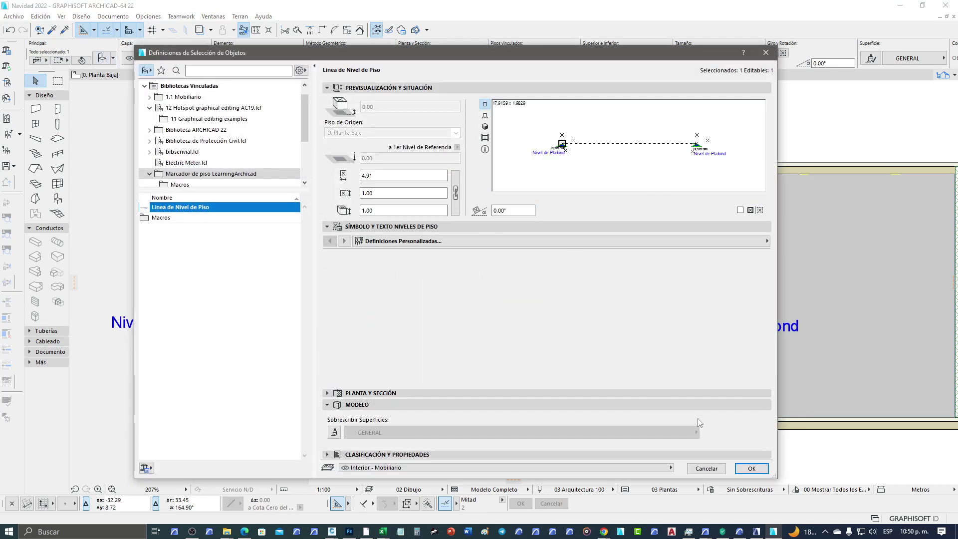
click(752, 468)
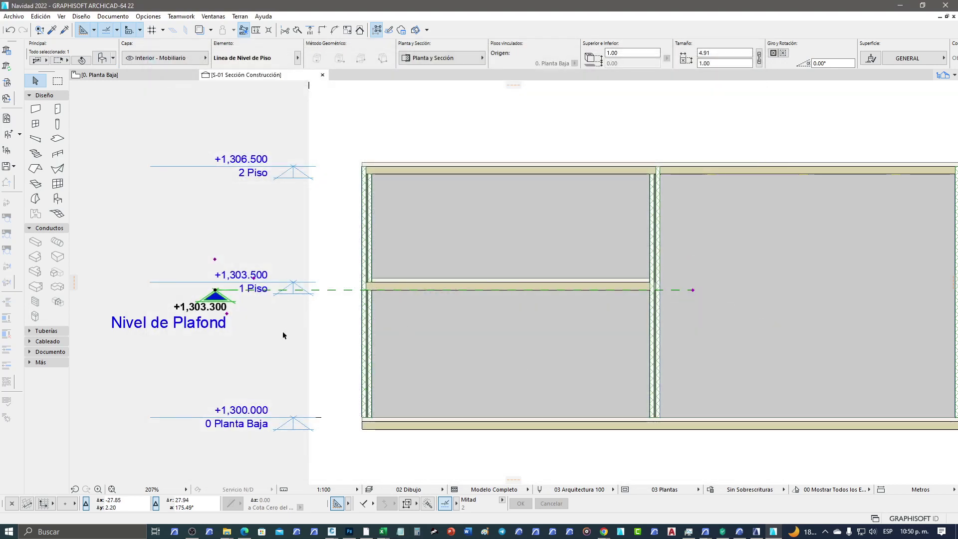
- Nudge the Nivel de Plafond text slightly lower beside its marker
scroll(214, 298, up, 2)
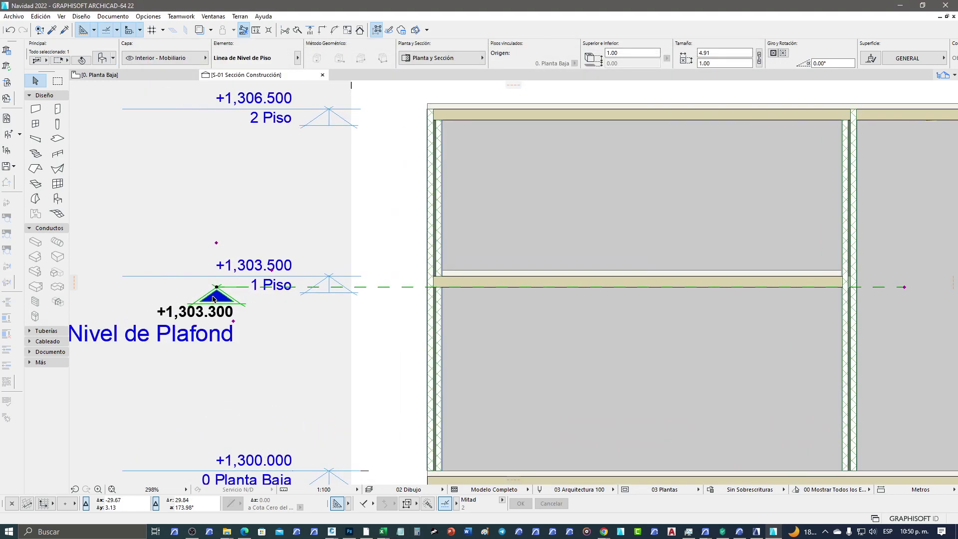
scroll(216, 300, down, 2)
scroll(225, 312, up, 1)
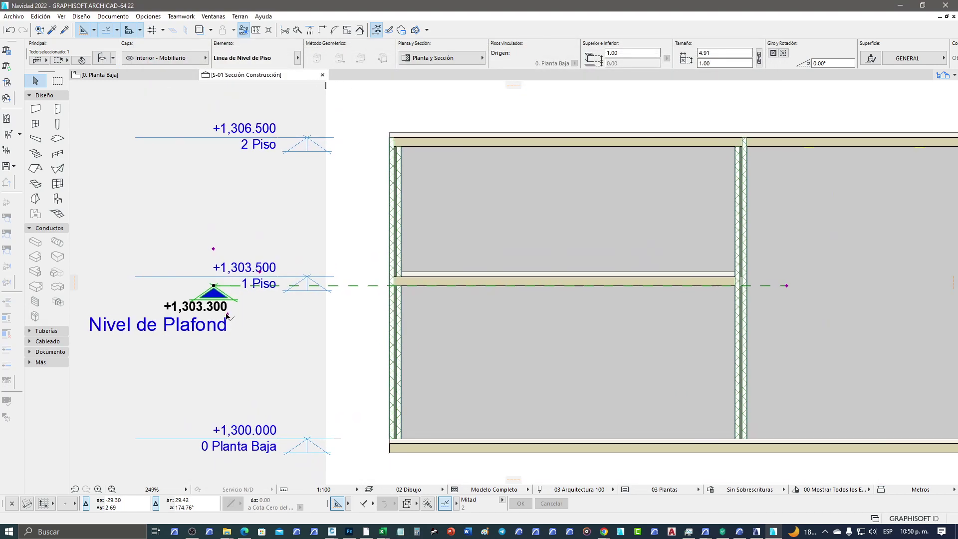
click(227, 314)
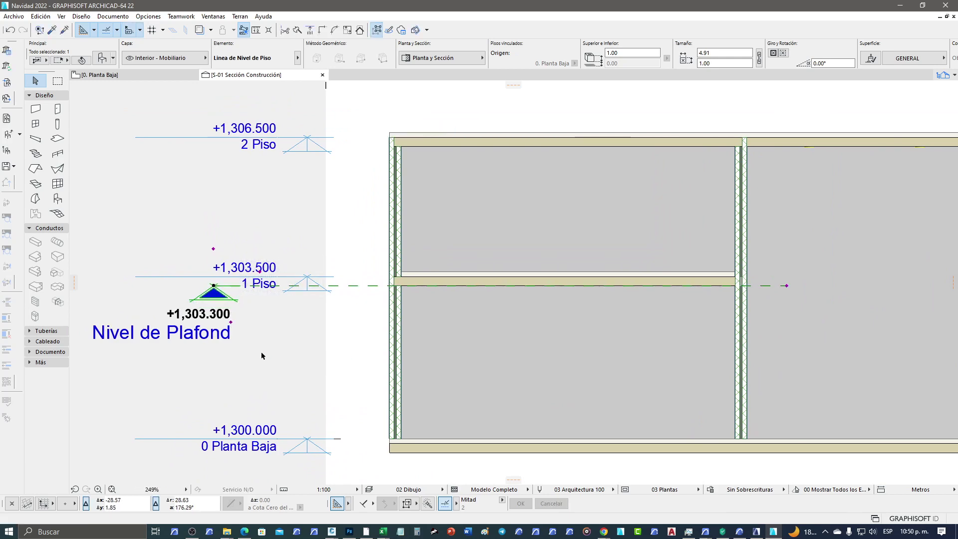
scroll(262, 343, down, 1)
scroll(262, 343, down, 1)
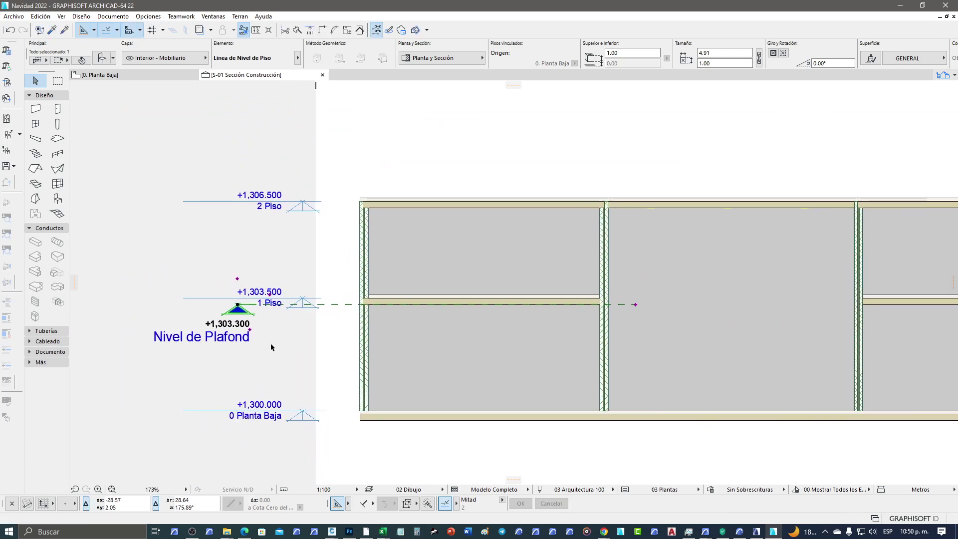
key(Escape)
- Pan the section down to the labels and select the Nivel de Plafond marker
scroll(262, 346, up, 2)
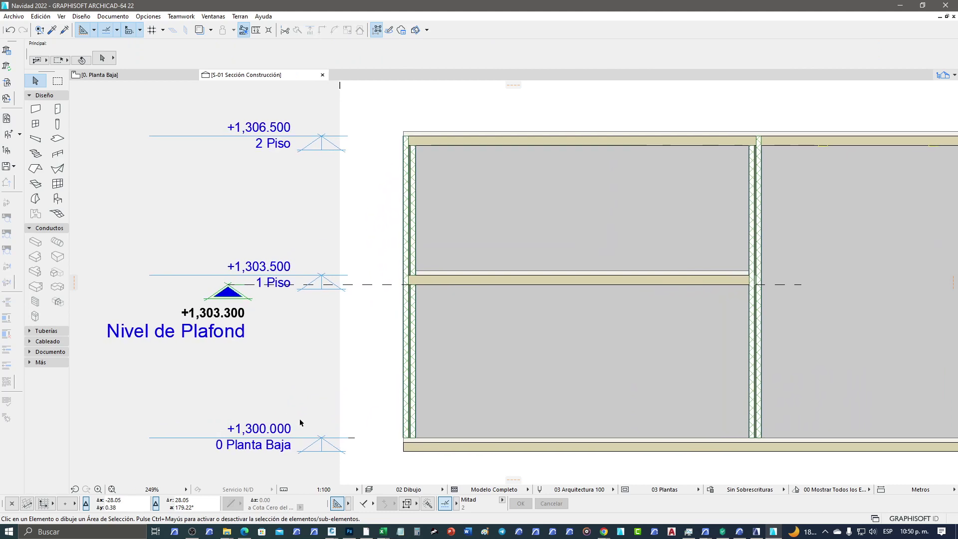
middle_drag(315, 419, 347, 387)
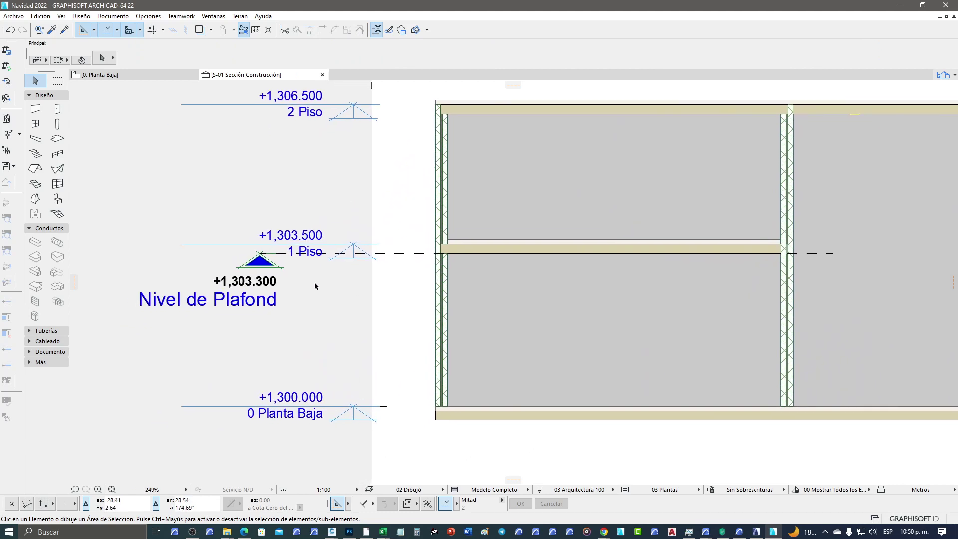
scroll(316, 286, down, 1)
middle_drag(316, 284, 325, 330)
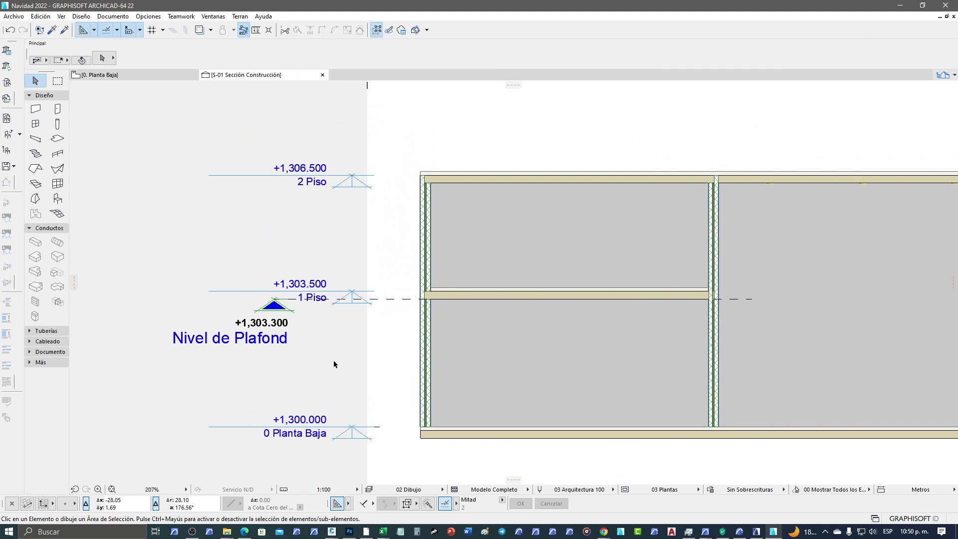
click(274, 300)
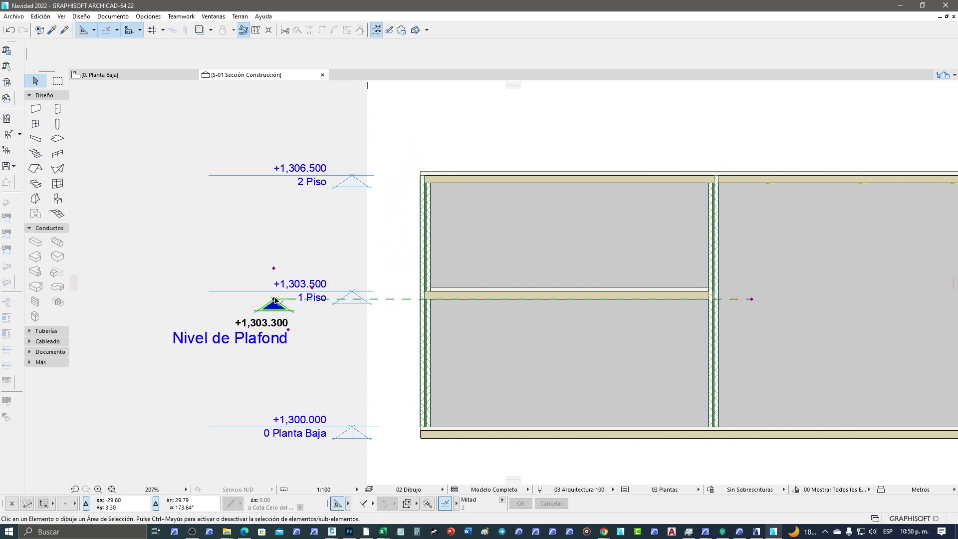
- Drag the Nivel de Plafond marker with its +1,303.300 labels against the outer left wall
click(275, 300)
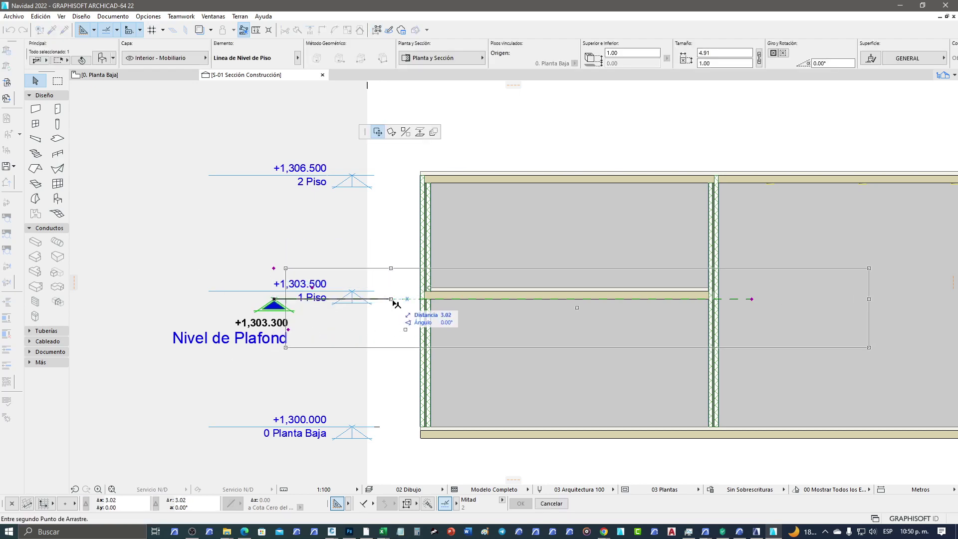
click(393, 300)
scroll(394, 304, down, 2)
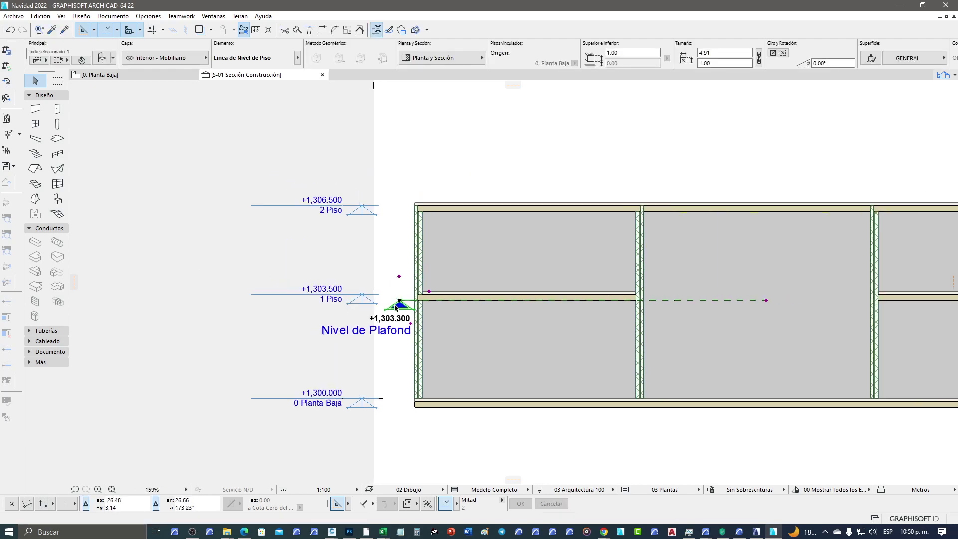
scroll(395, 306, up, 2)
click(390, 297)
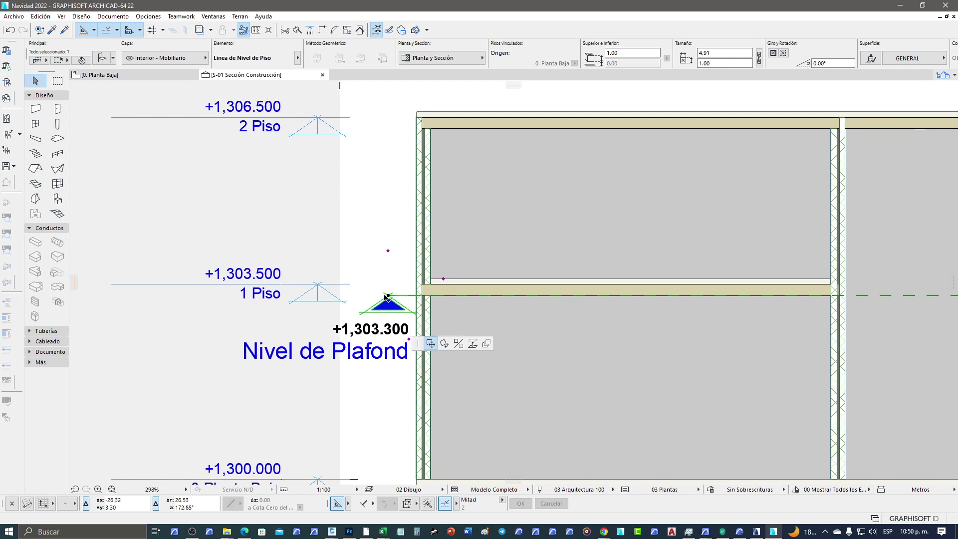
click(380, 296)
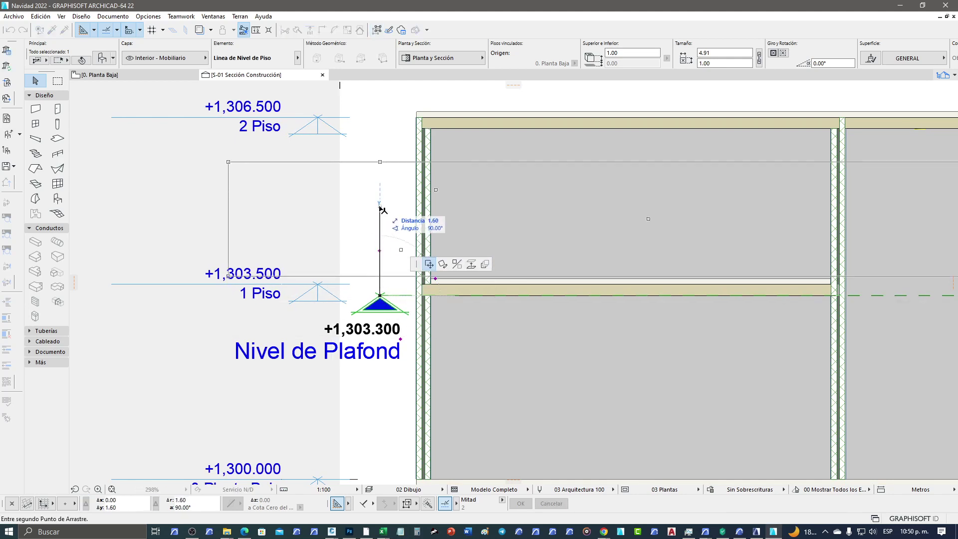
- Place a marker copy at +1,306.300 by the 2 Piso slab and rename its level NLSB
scroll(437, 159, up, 2)
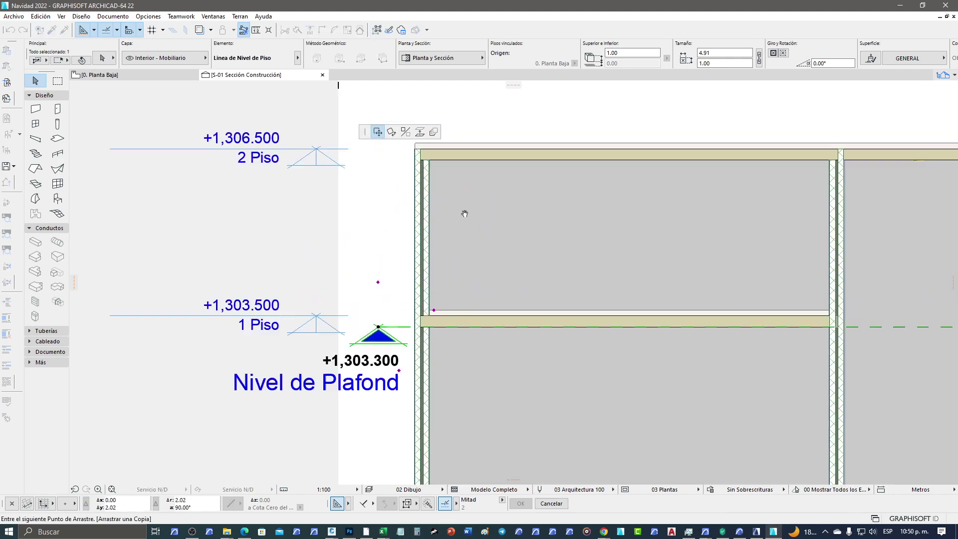
click(431, 186)
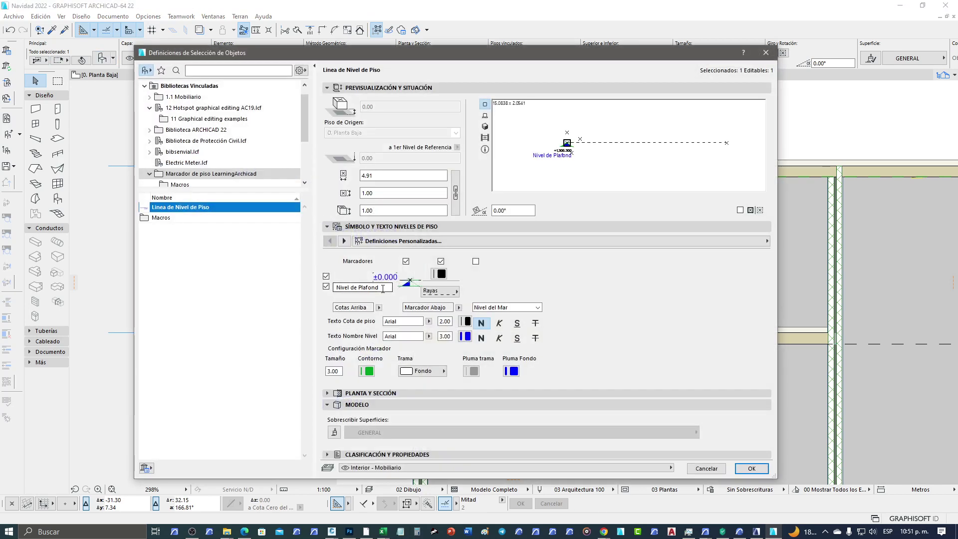
drag(383, 289, 326, 289)
text(N)
text(B)
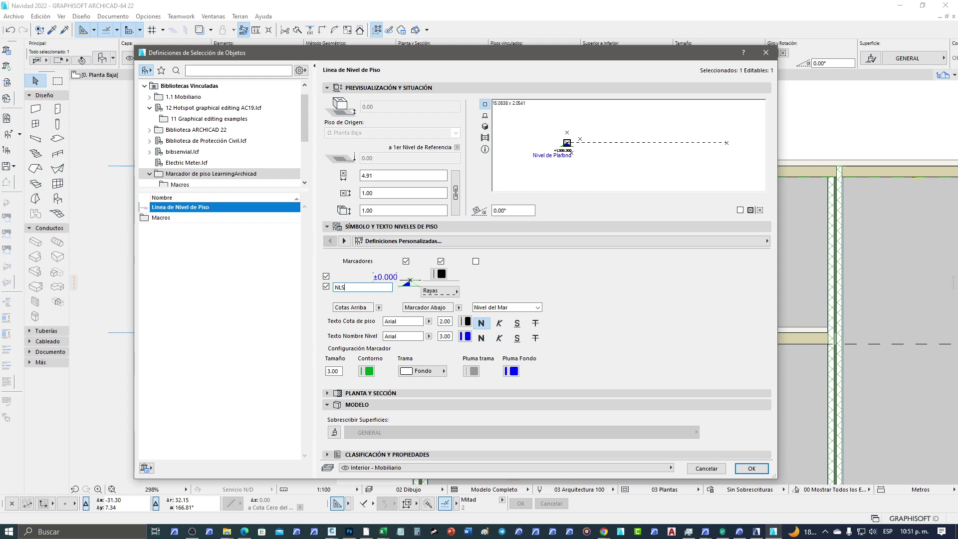
key(Return)
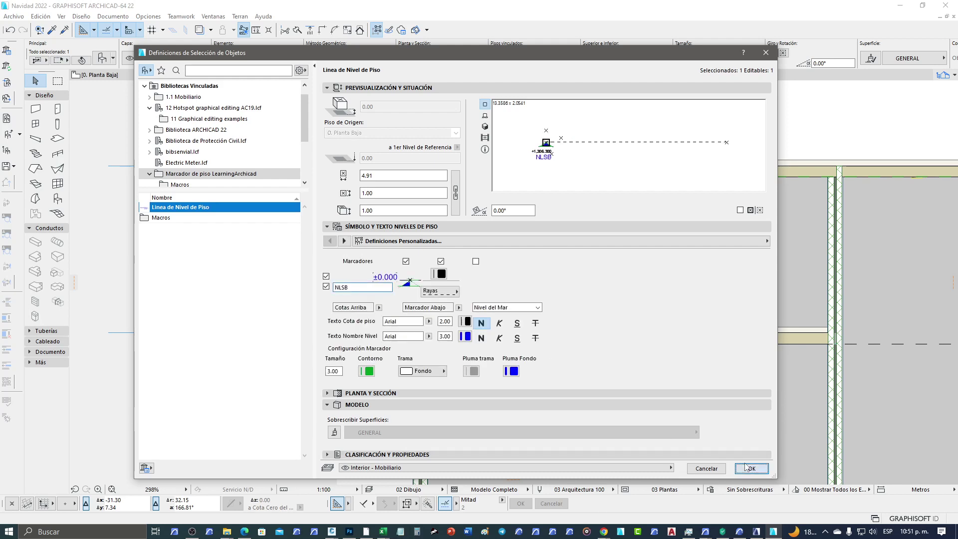
click(749, 468)
- Shift the NLSB marker's label slightly to the left
click(263, 259)
scroll(256, 256, down, 3)
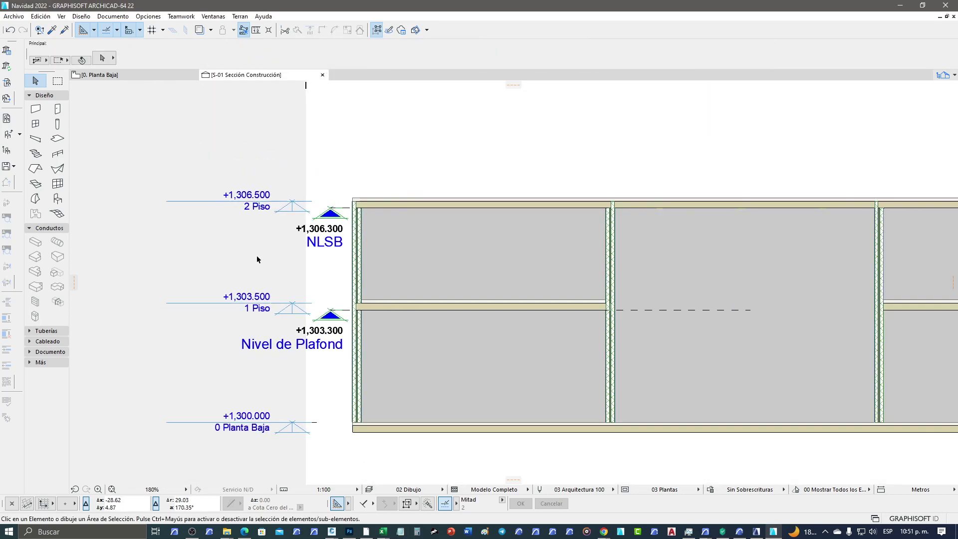
click(328, 213)
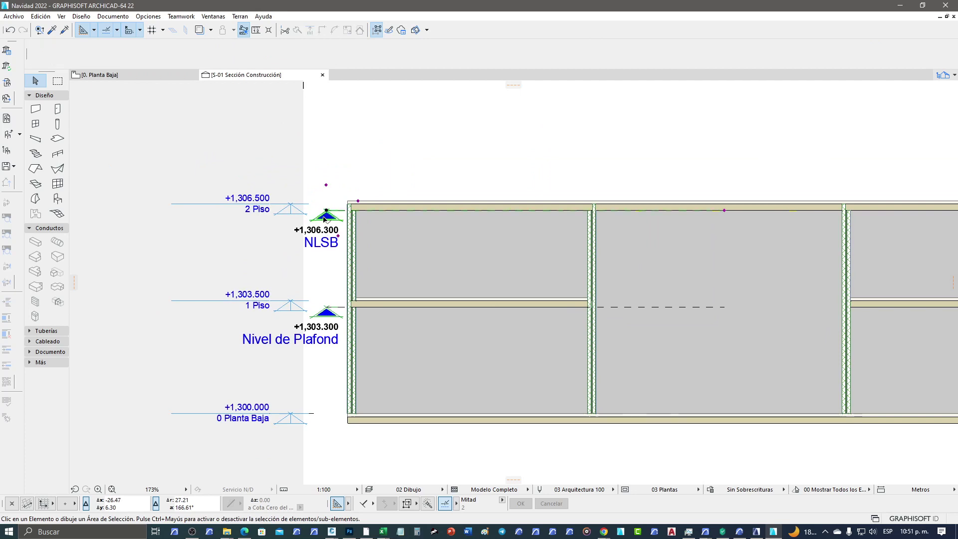
scroll(310, 253, up, 1)
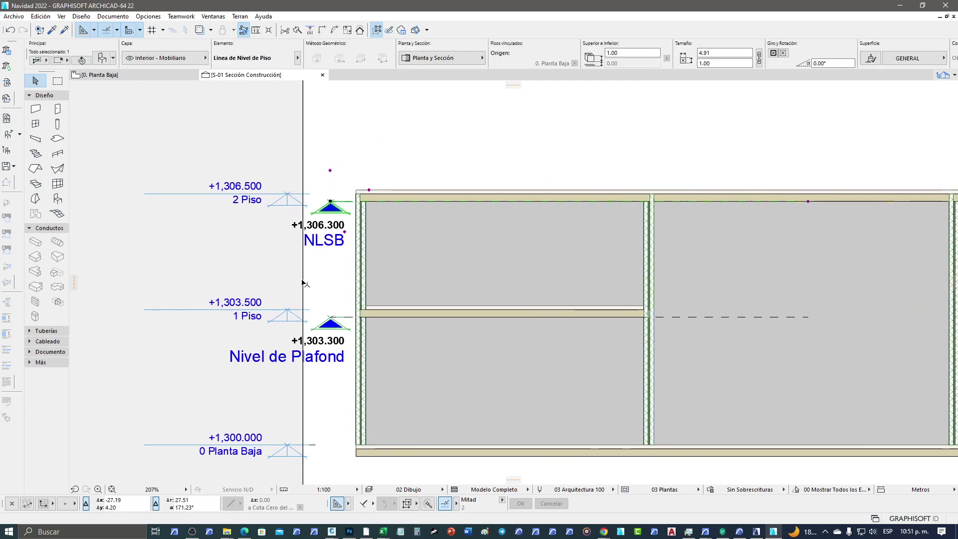
scroll(330, 253, up, 3)
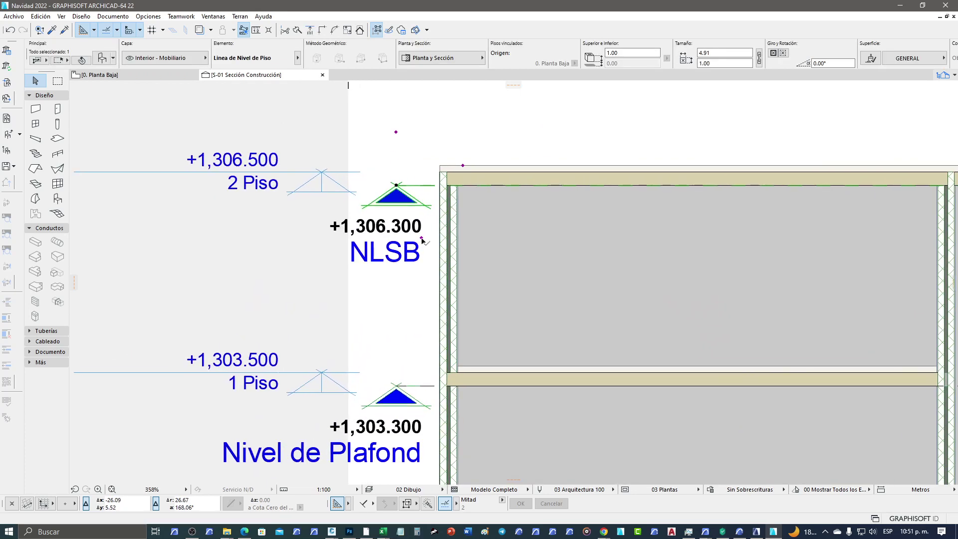
click(422, 238)
click(393, 235)
scroll(449, 177, down, 1)
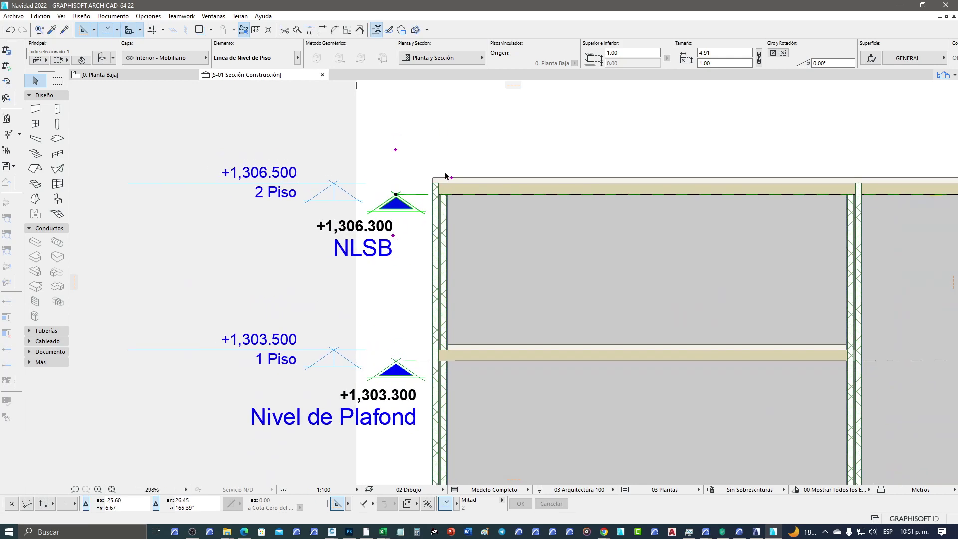
scroll(498, 218, down, 1)
scroll(460, 229, down, 1)
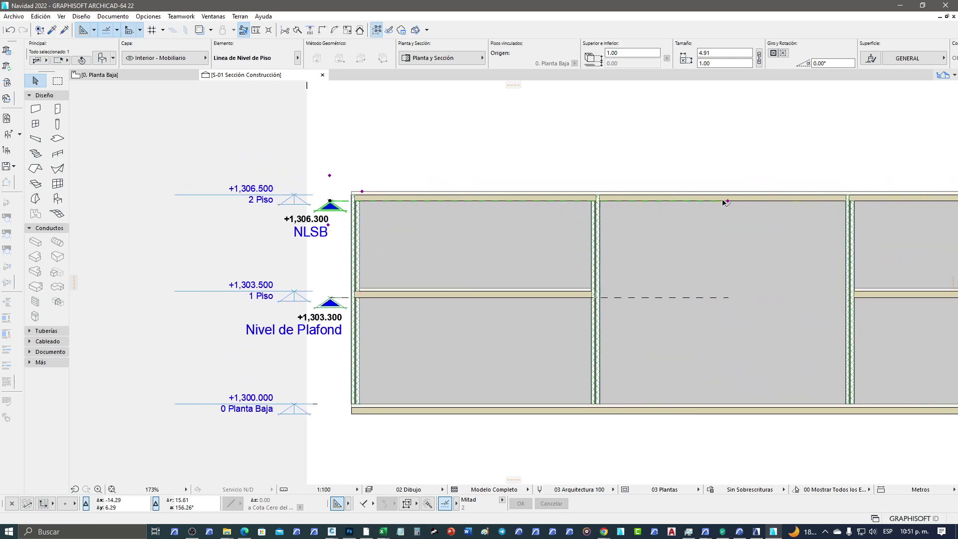
- Stretch the NLSB level line's end past the 2 Piso marker
click(728, 200)
middle_drag(714, 208, 351, 219)
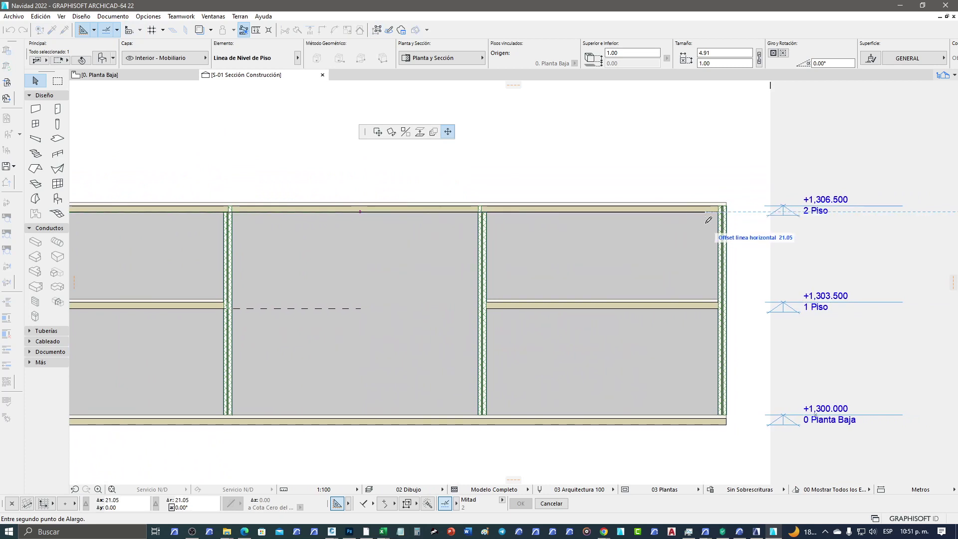
middle_drag(706, 216, 434, 235)
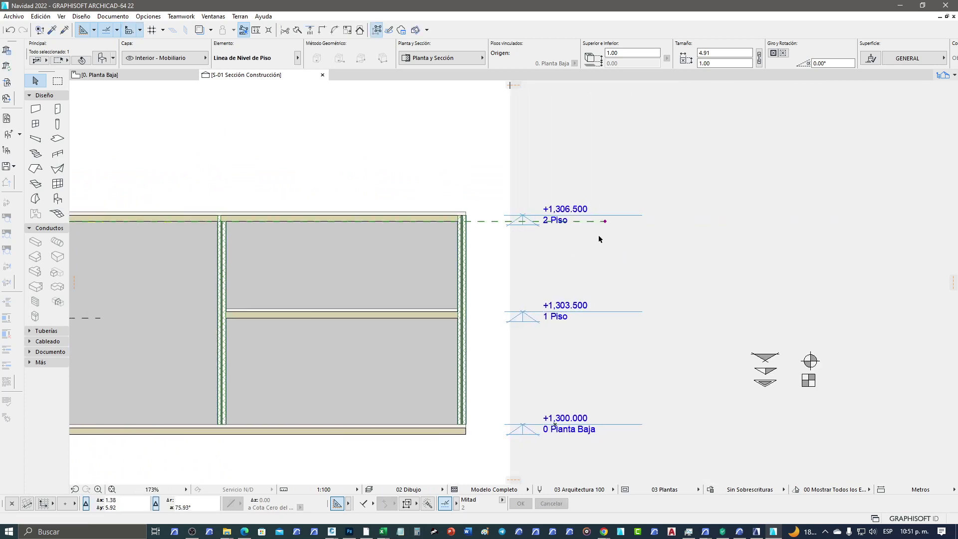
scroll(628, 238, up, 1)
scroll(628, 238, up, 1)
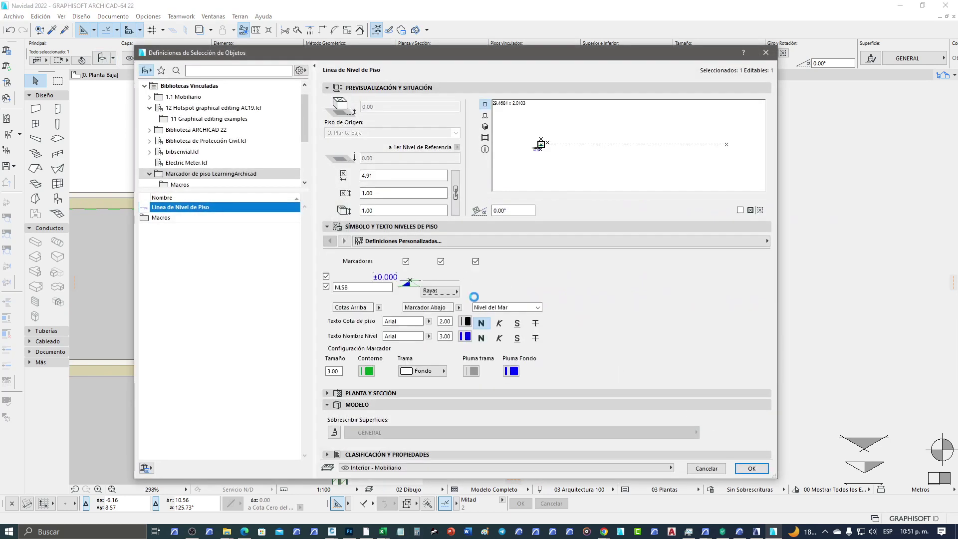
- Give the NLSB level line a solid line type and a light-blue pen
click(443, 293)
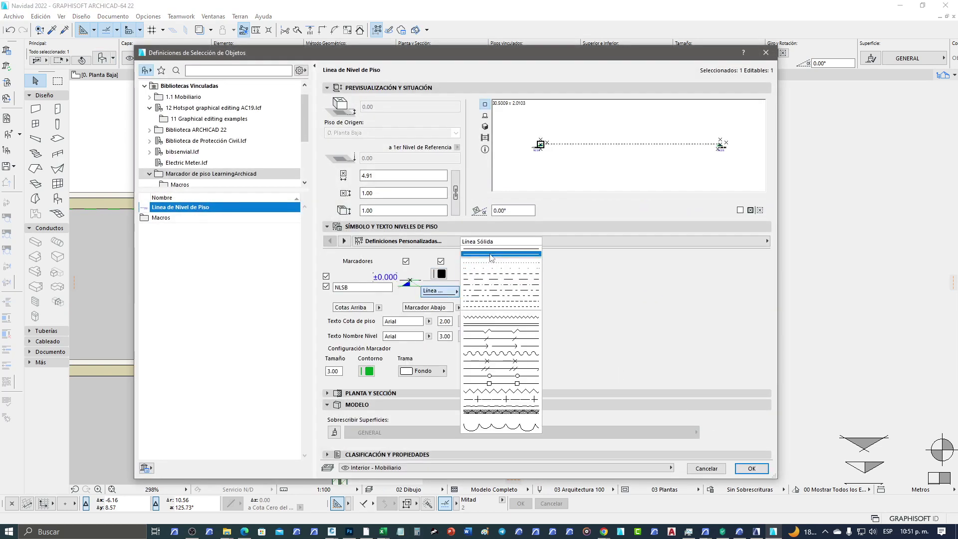
click(499, 252)
click(441, 274)
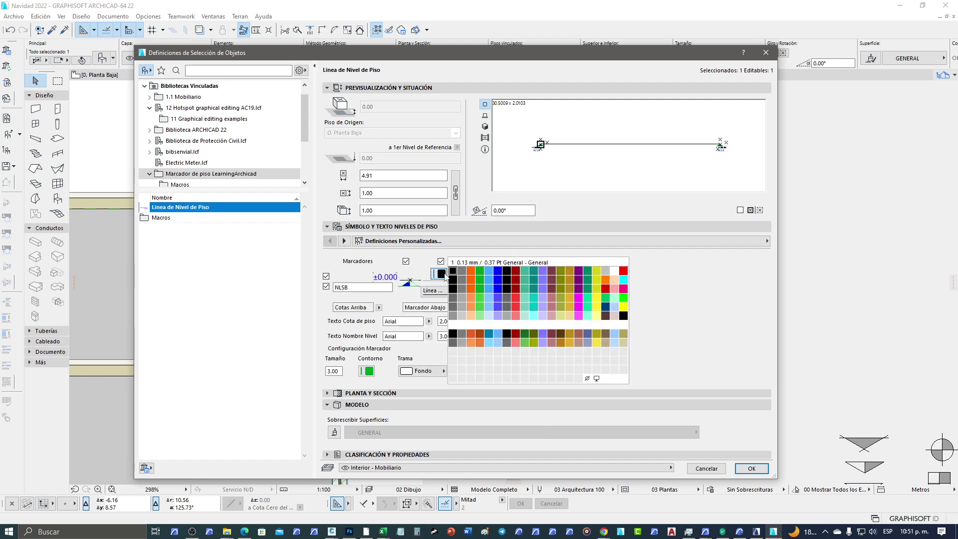
click(478, 269)
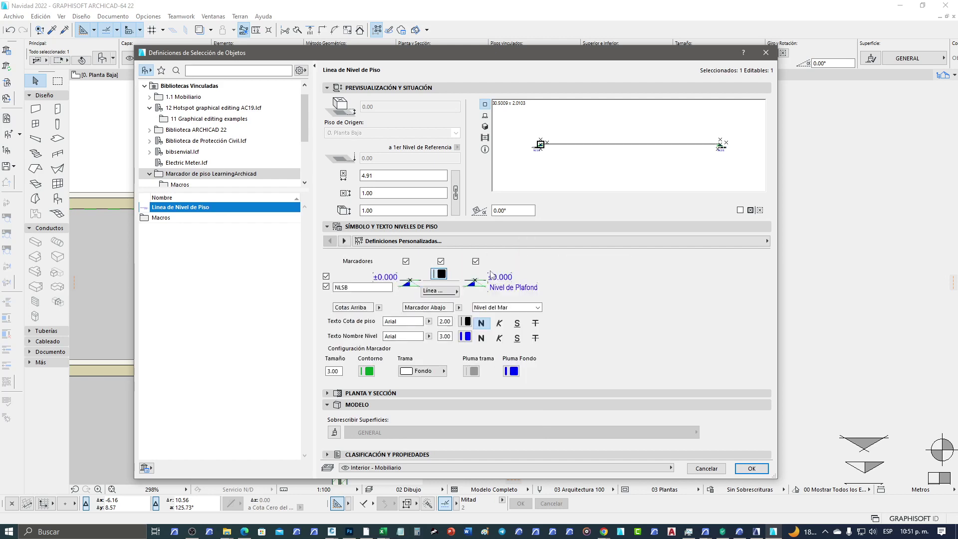
click(752, 468)
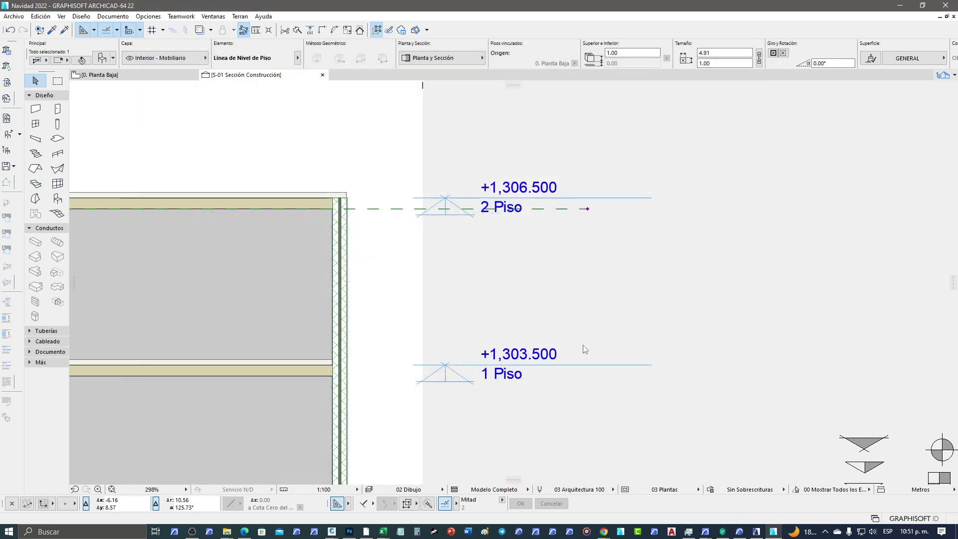
click(516, 281)
scroll(500, 282, down, 3)
middle_drag(470, 298, 576, 304)
scroll(576, 304, down, 2)
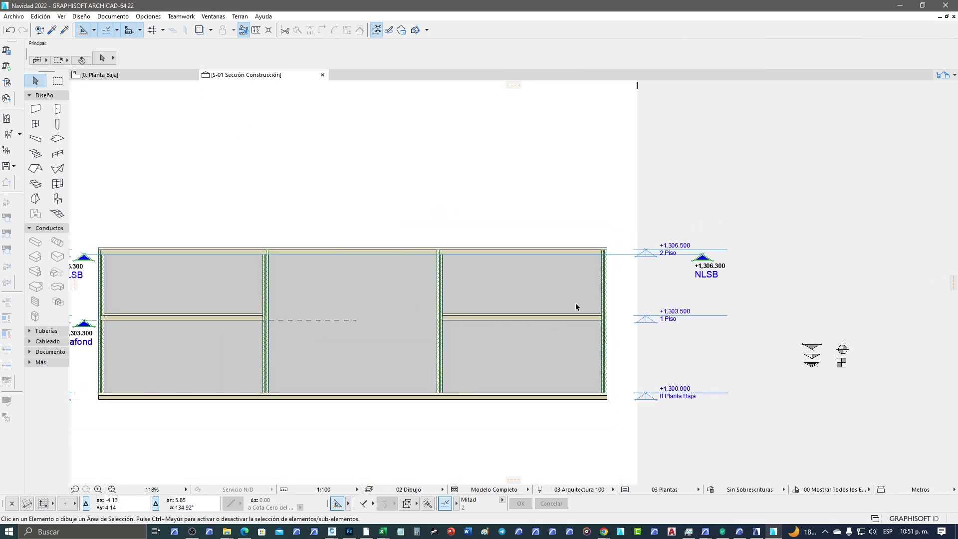
scroll(575, 303, down, 1)
middle_drag(204, 289, 278, 289)
scroll(241, 291, up, 2)
scroll(240, 290, up, 1)
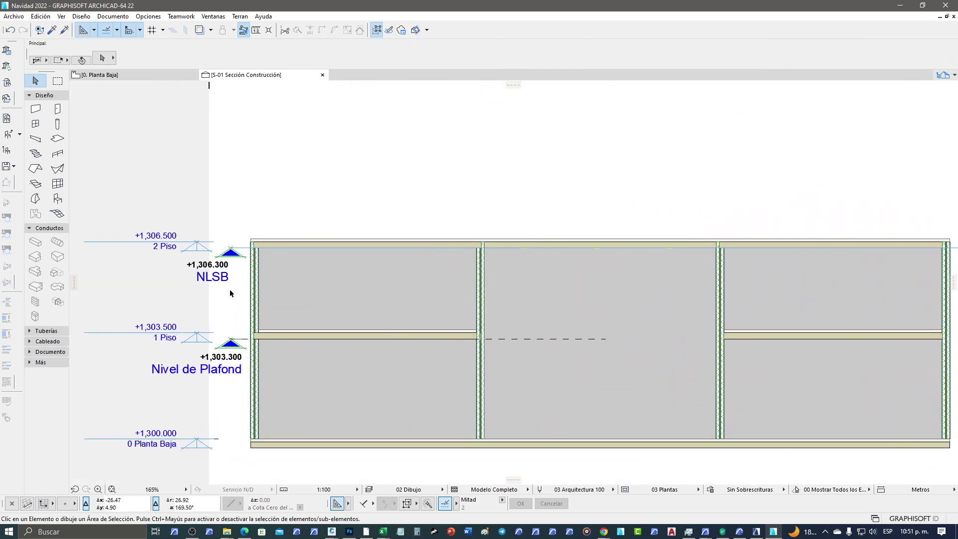
scroll(236, 294, up, 1)
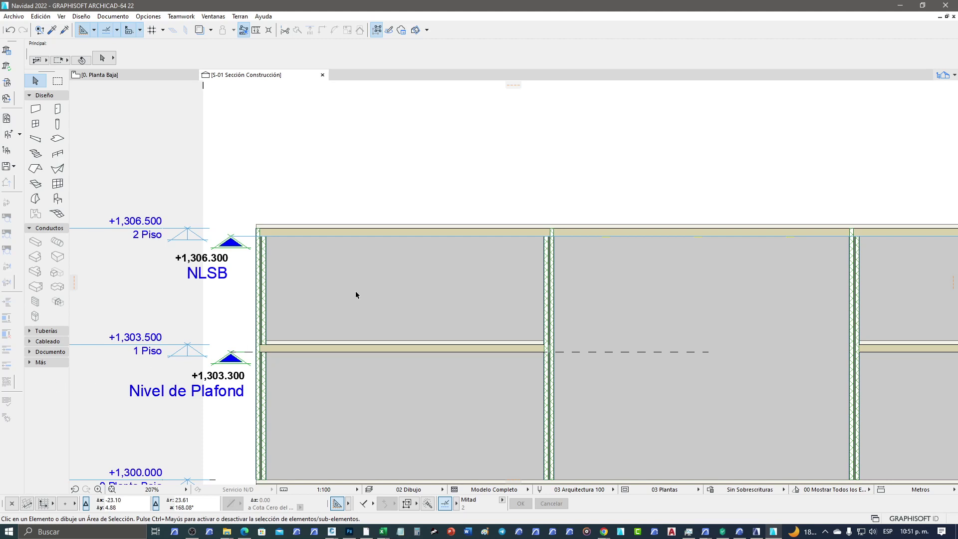
scroll(350, 299, down, 1)
scroll(259, 391, down, 1)
scroll(230, 374, down, 1)
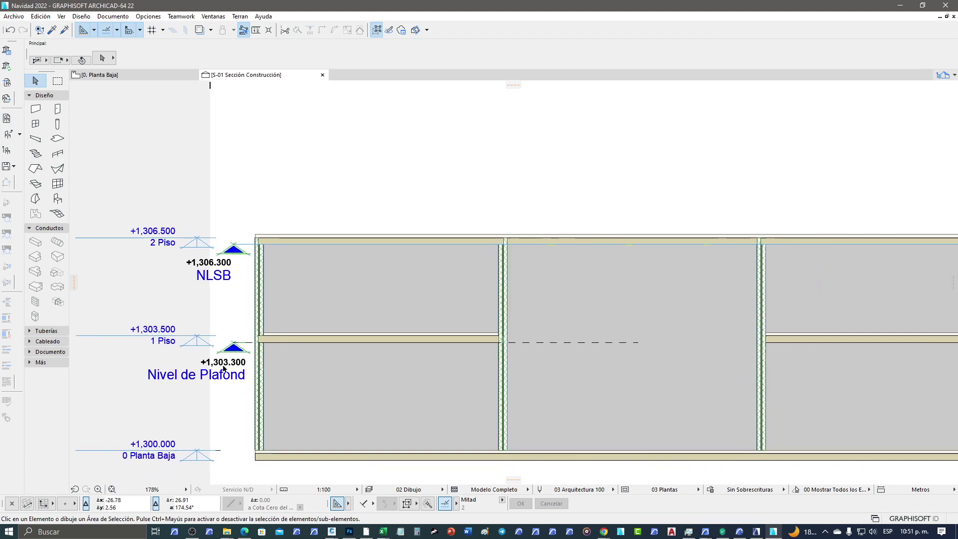
scroll(250, 349, up, 1)
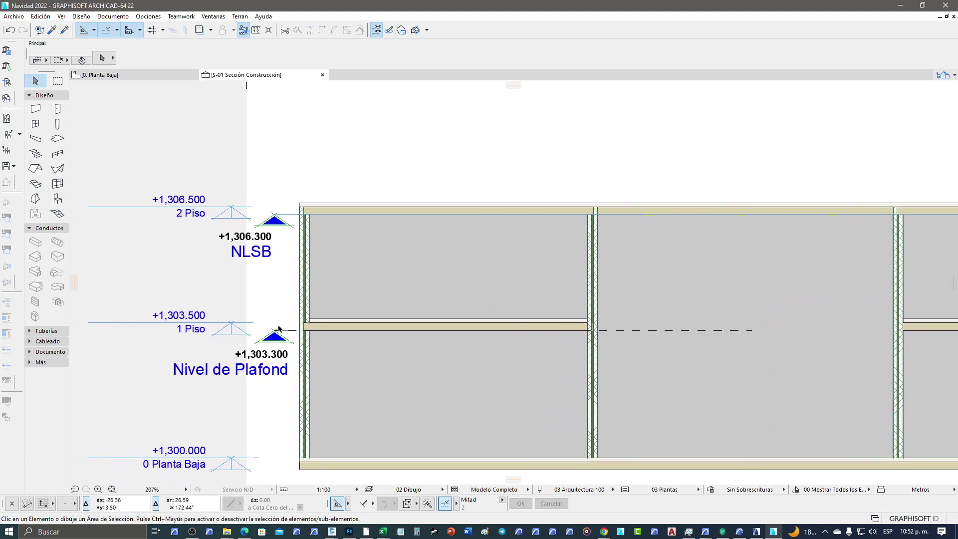
click(274, 331)
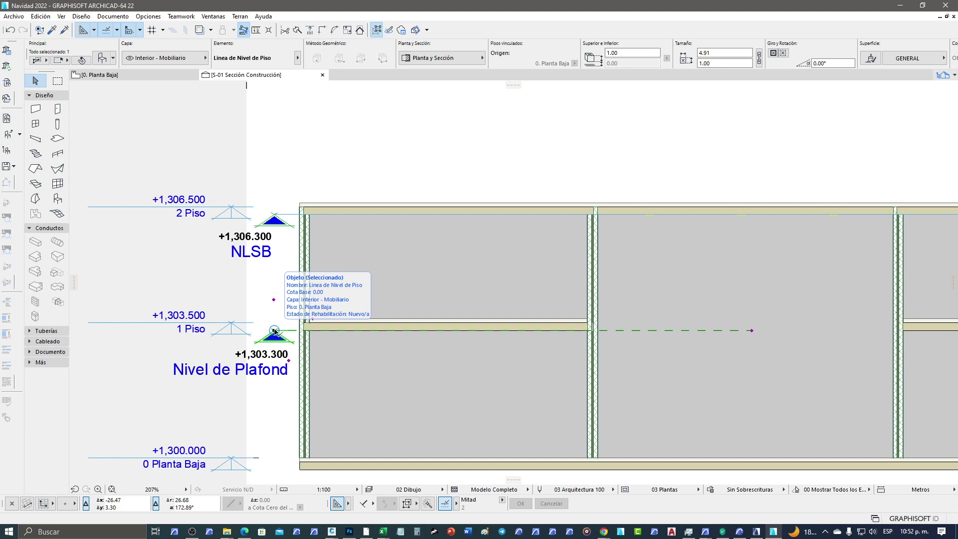
drag(274, 331, 282, 286)
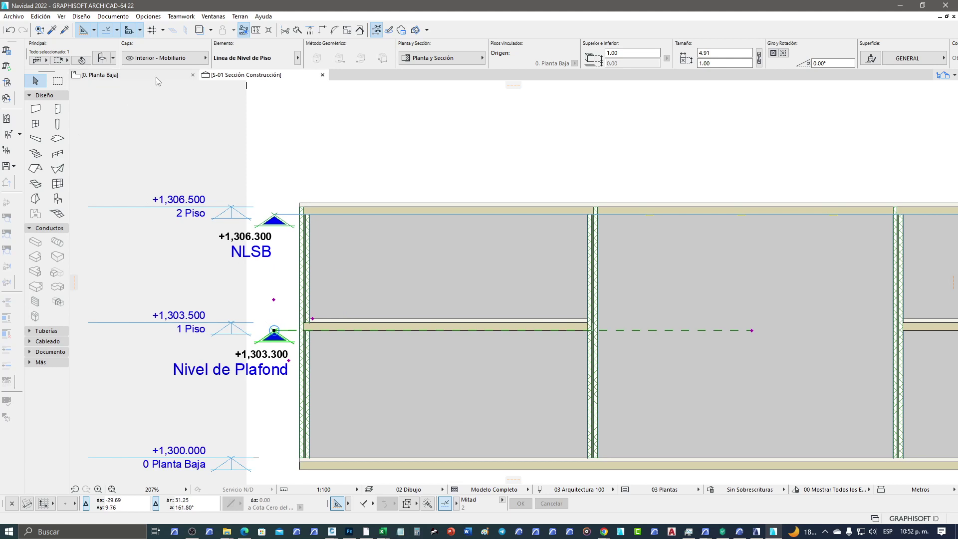
mouse_move(120, 75)
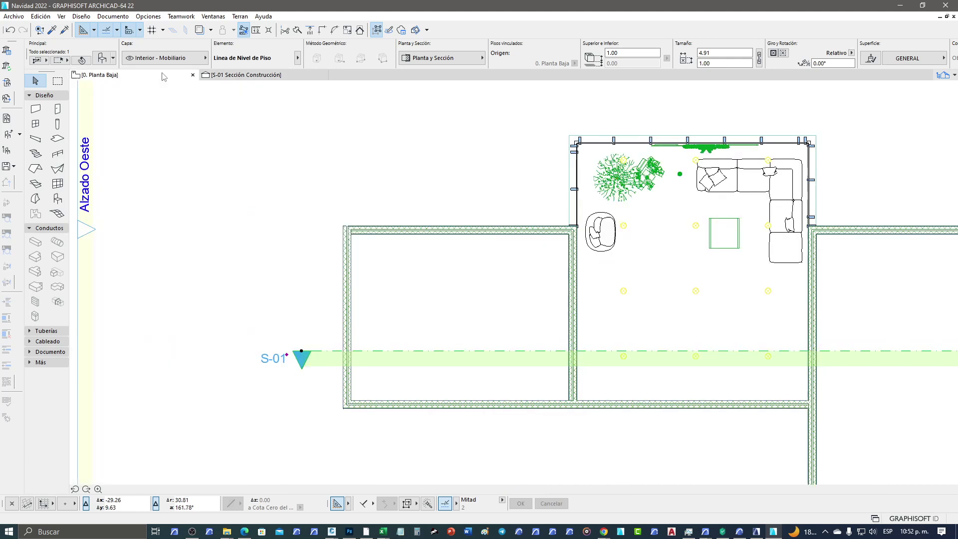
- Open the 0. Planta Baja plan and zoom in on the S-01 section line
click(157, 77)
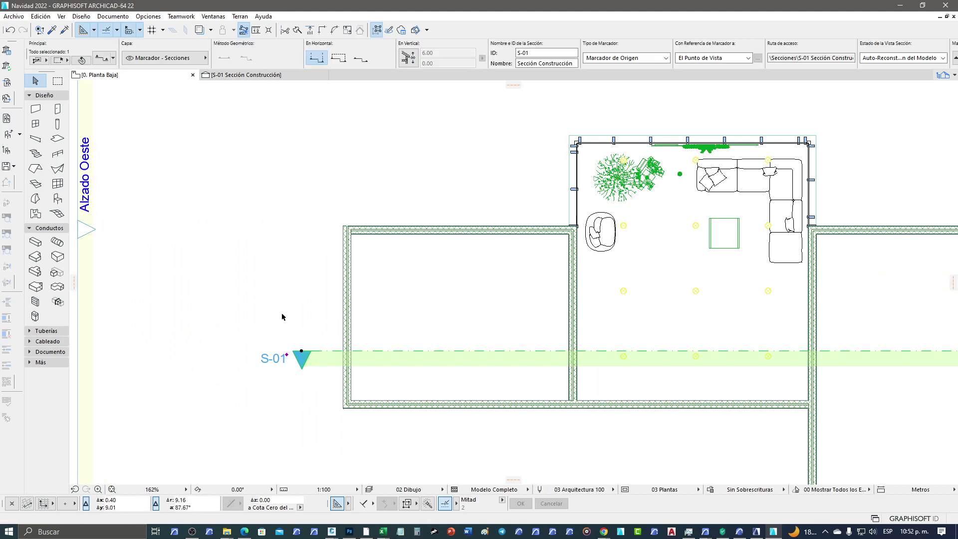
scroll(308, 335, up, 2)
scroll(307, 329, up, 1)
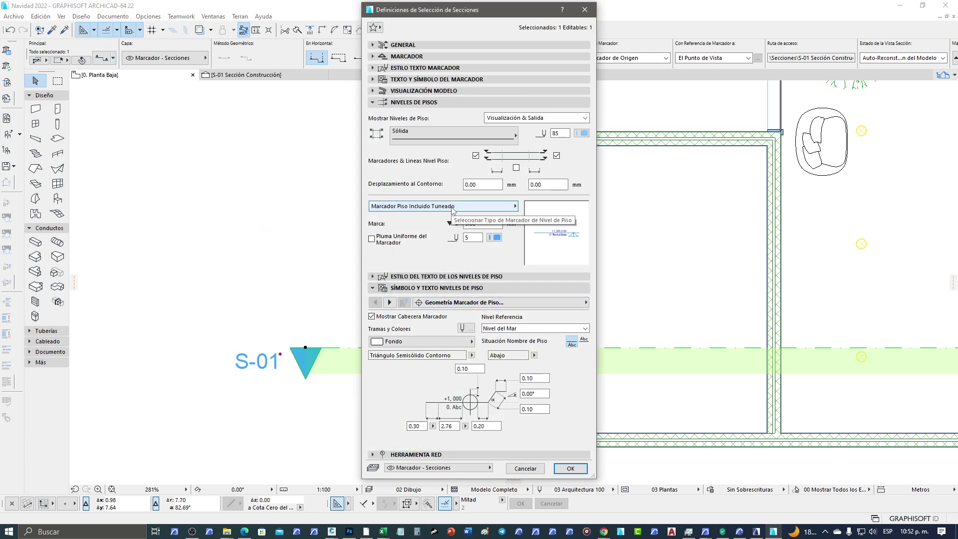
click(446, 277)
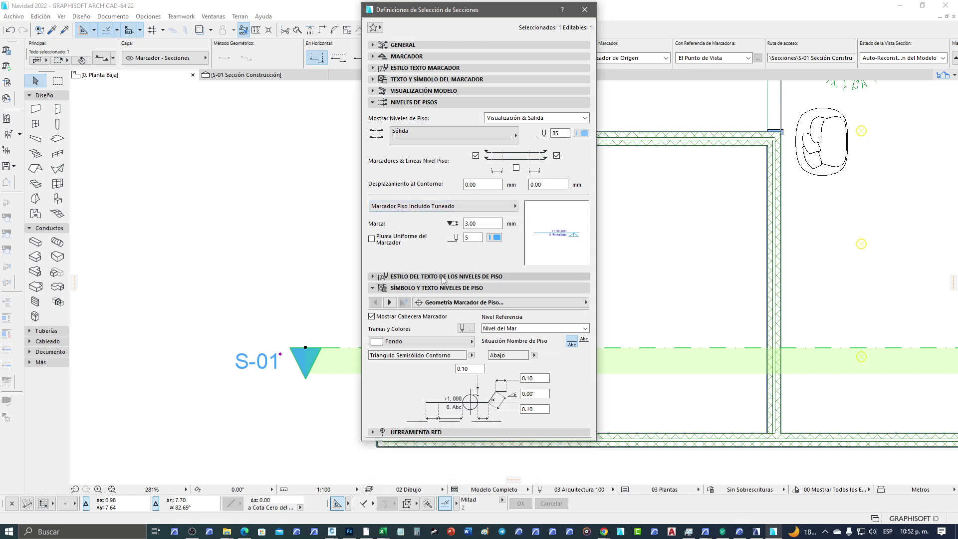
click(432, 103)
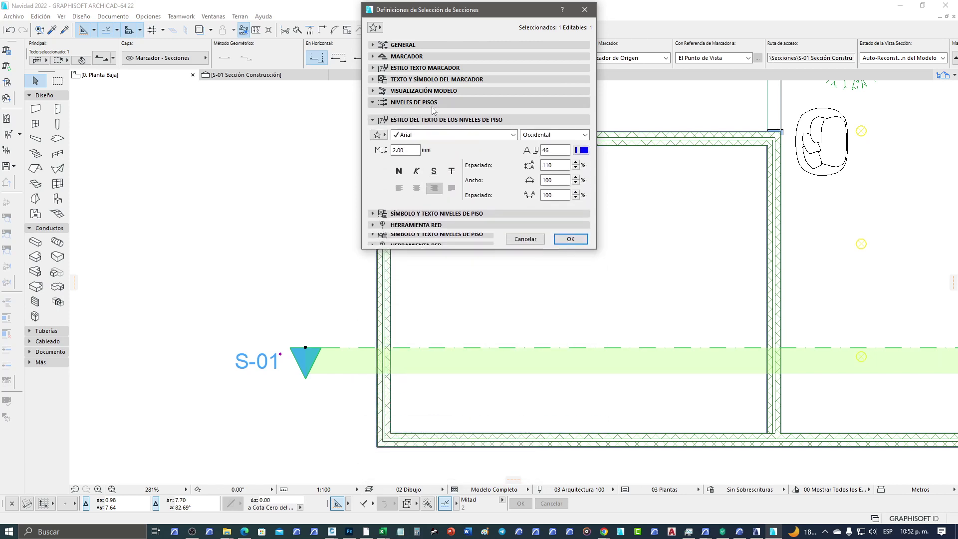
click(420, 208)
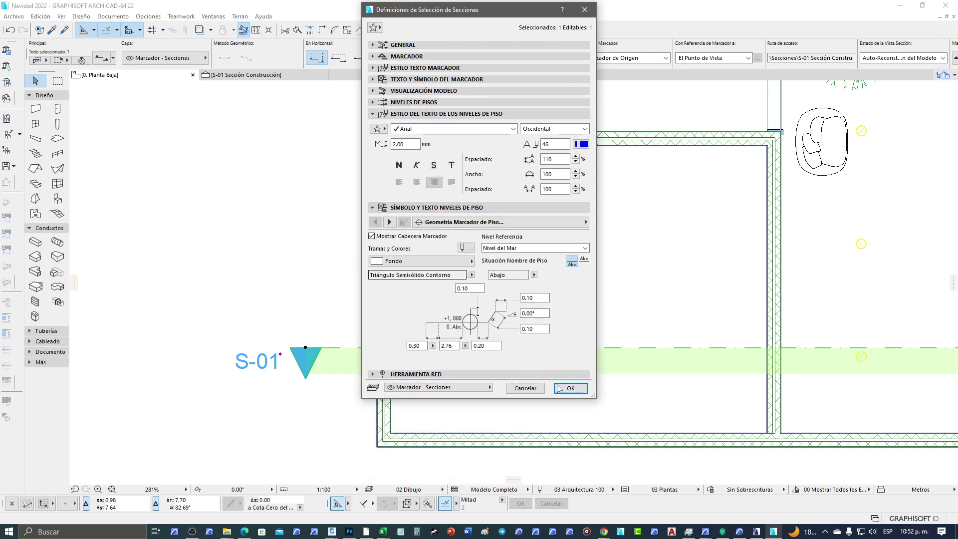
click(449, 103)
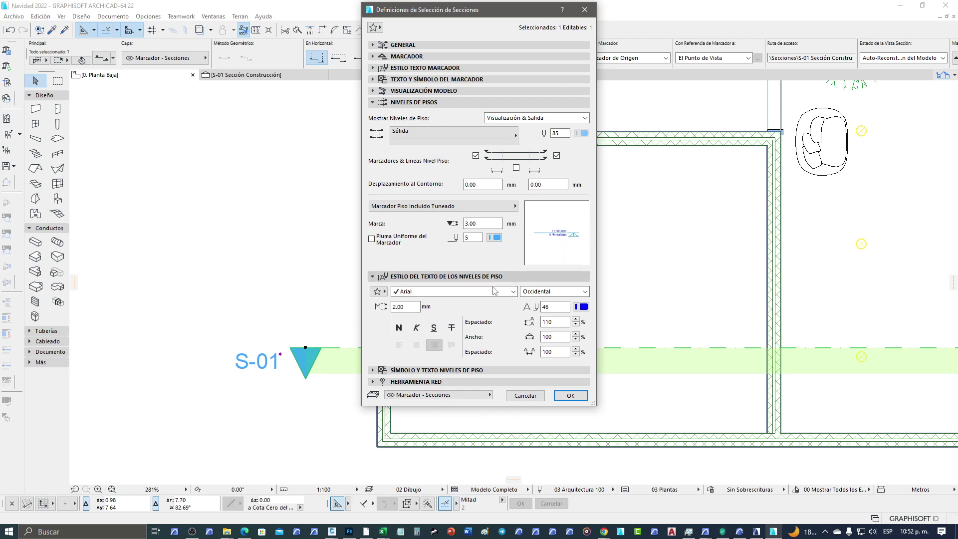
click(460, 102)
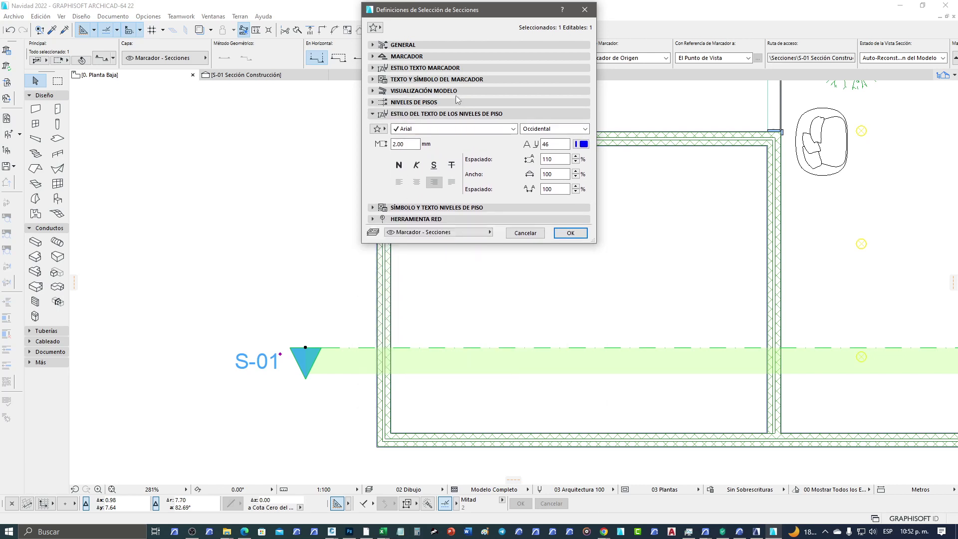
click(456, 92)
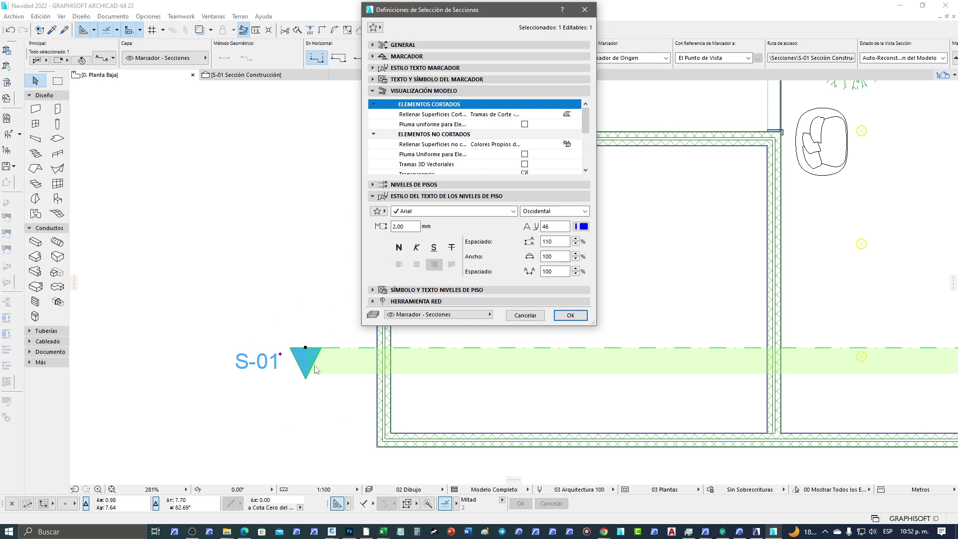
click(455, 301)
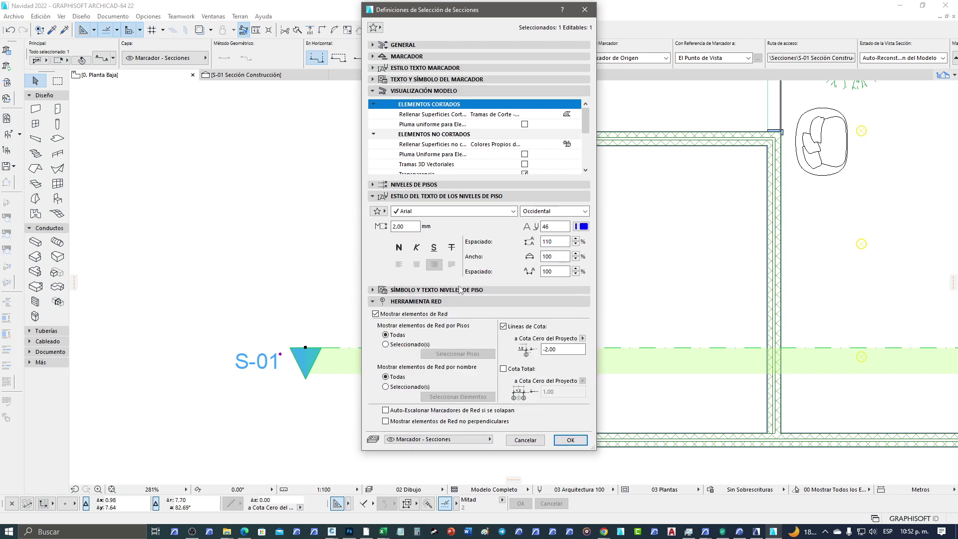
click(460, 290)
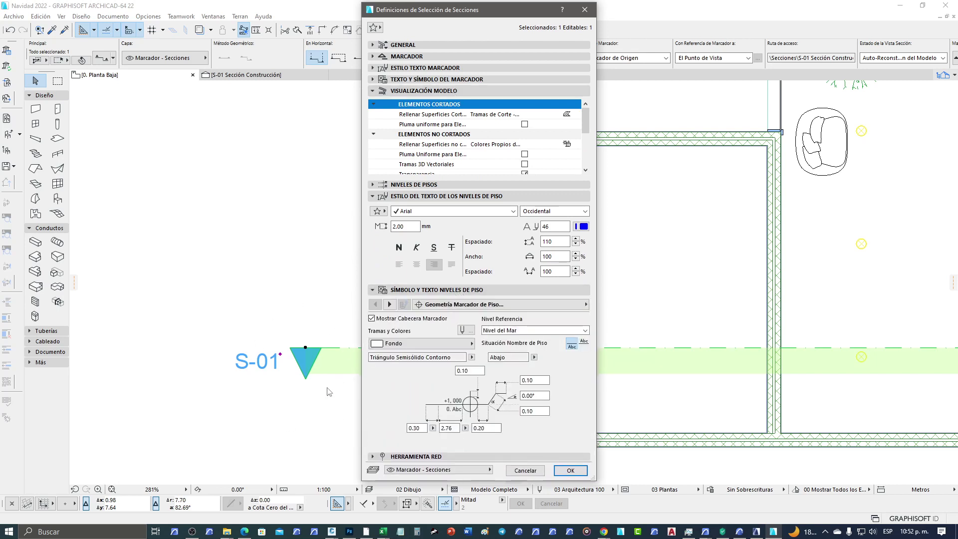
click(572, 472)
- Expand the section's MARCADOR panel and collapse Visualización Modelo and level text style panels
click(484, 57)
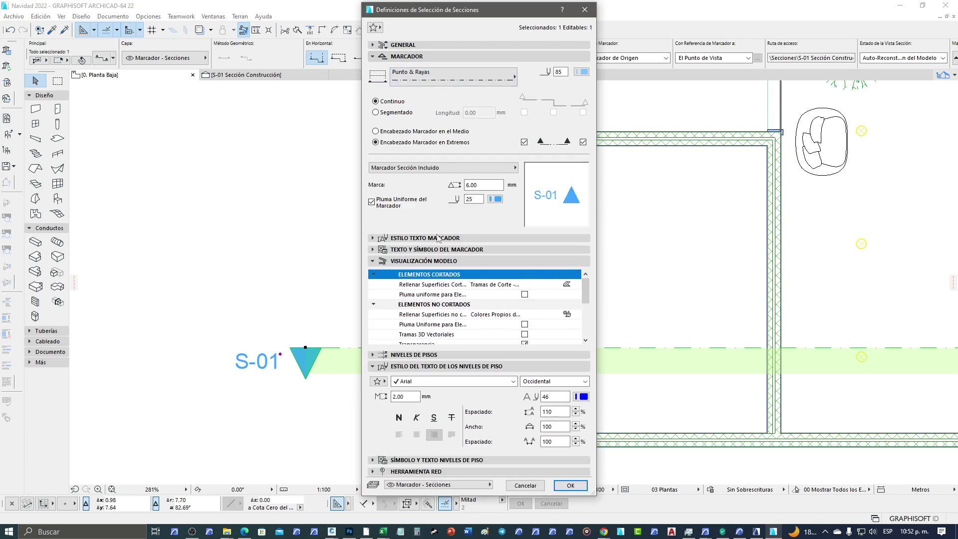
click(467, 262)
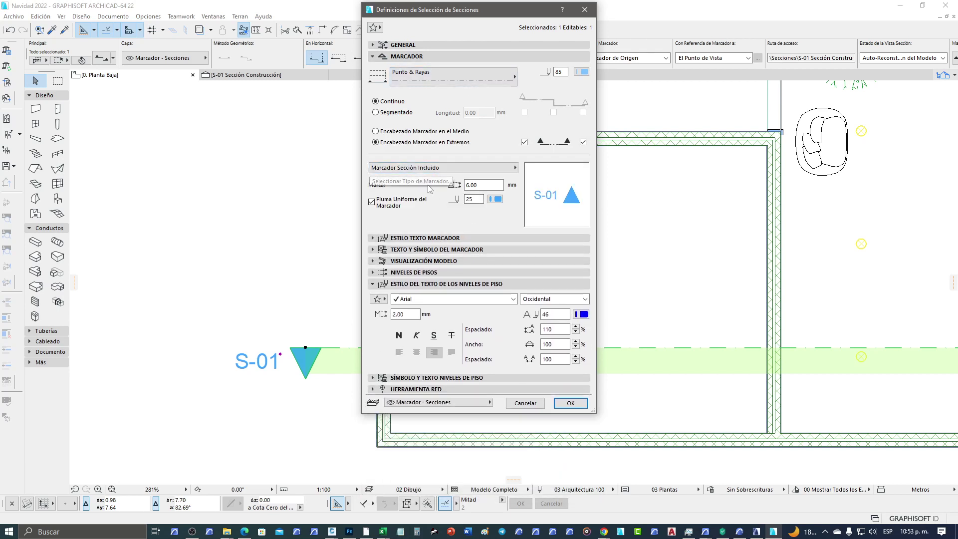
click(432, 284)
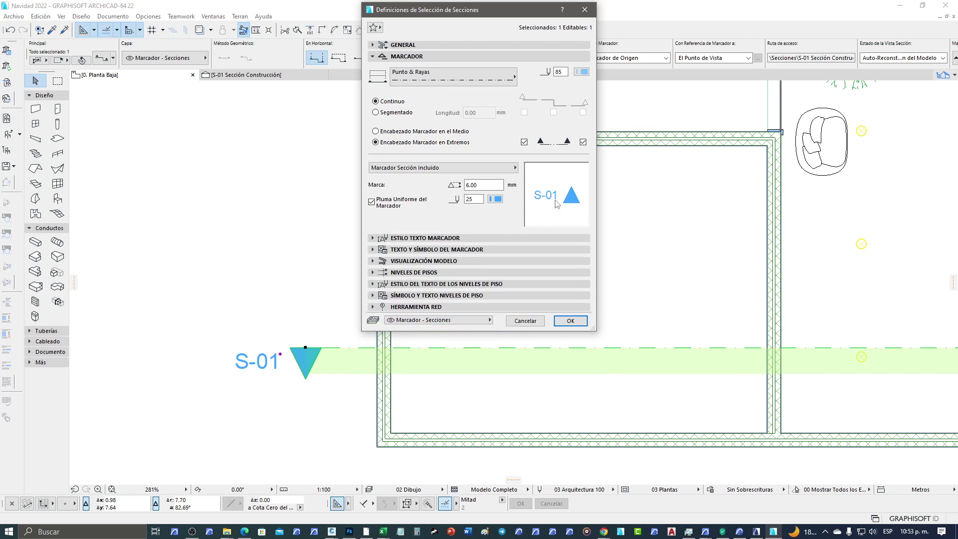